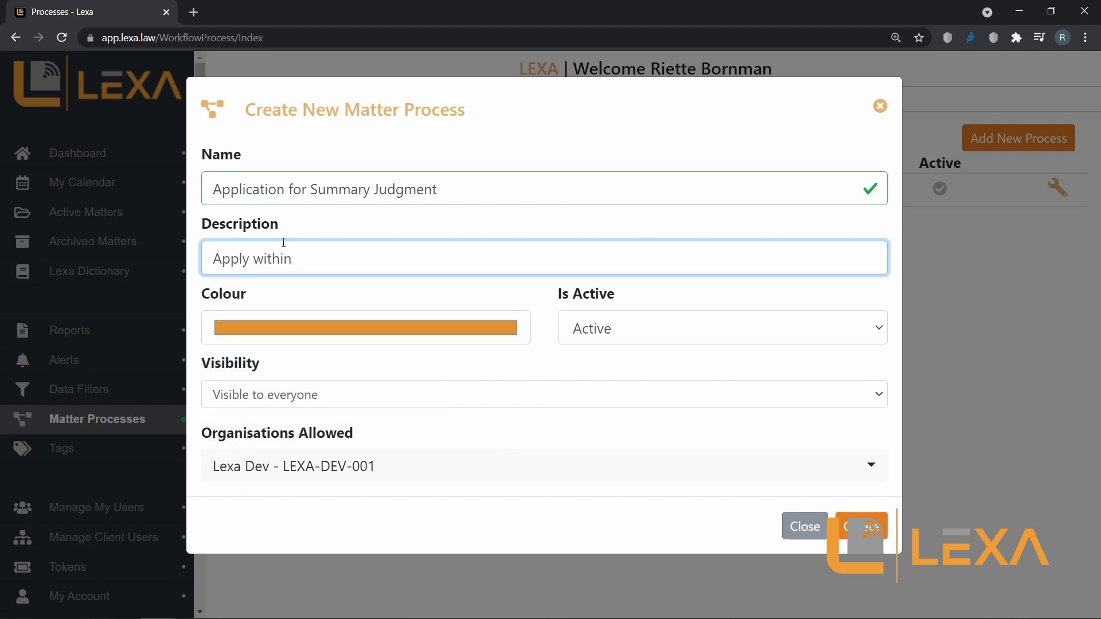
- Complete the process description with "15 days after Pleas has been delivered and defences as per Plea do not raise any issues for Trial"
{"action": "type", "text": "15 days after Pleas"}
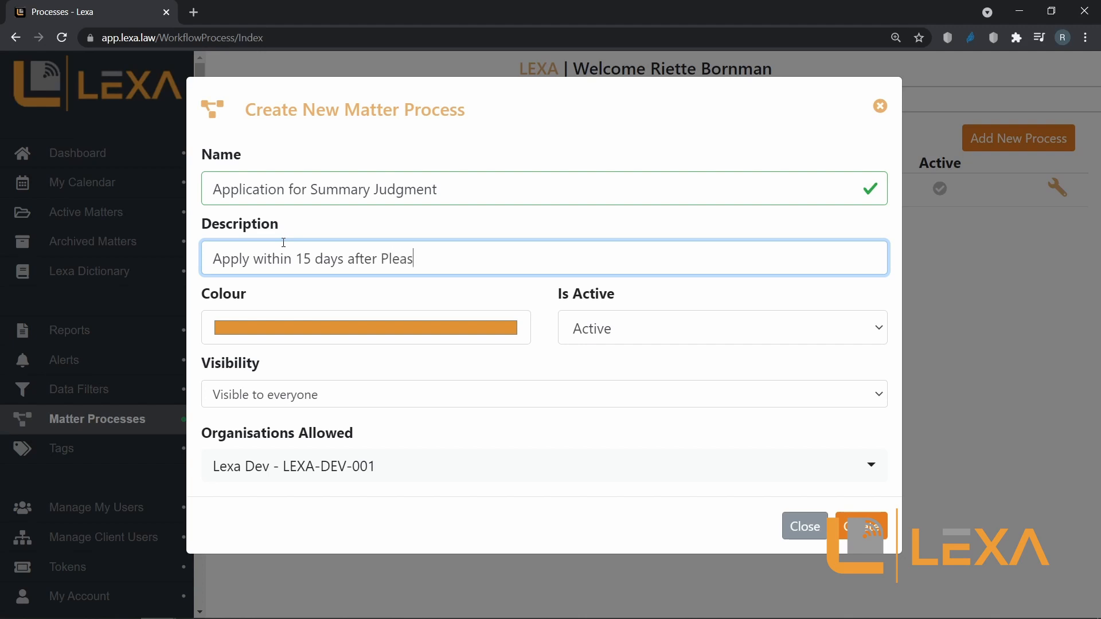
{"action": "type", "text": " has been delivered and de"}
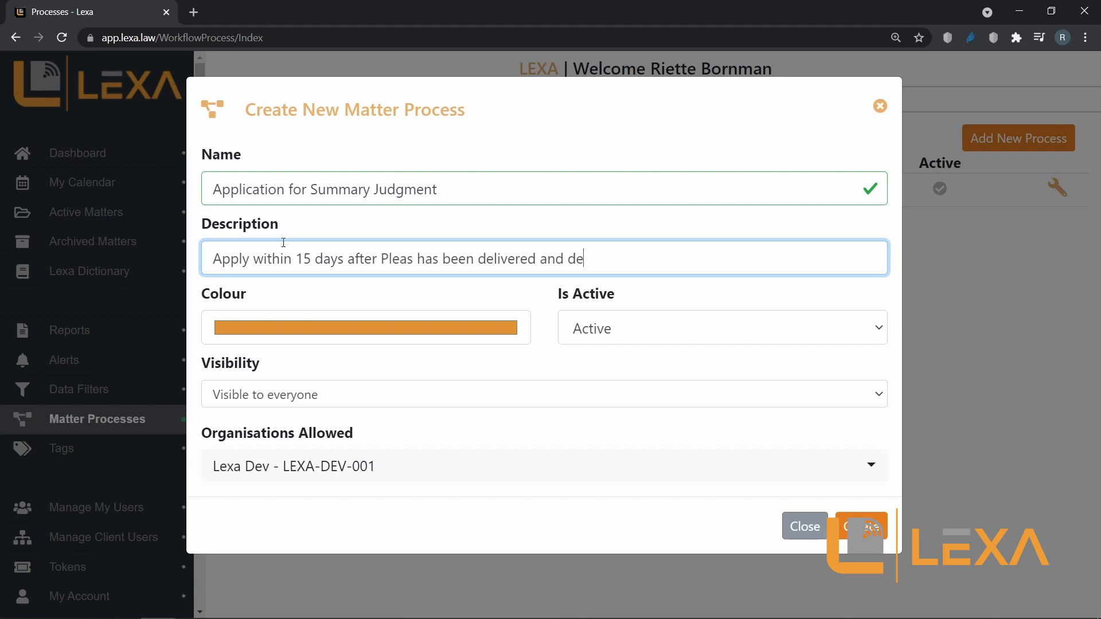
{"action": "type", "text": "feences"}
{"action": "key", "text": "BackSpace"}
{"action": "key", "text": "BackSpace"}
{"action": "key", "text": "BackSpace"}
{"action": "key", "text": "BackSpace"}
{"action": "type", "text": "nces as per Ple"}
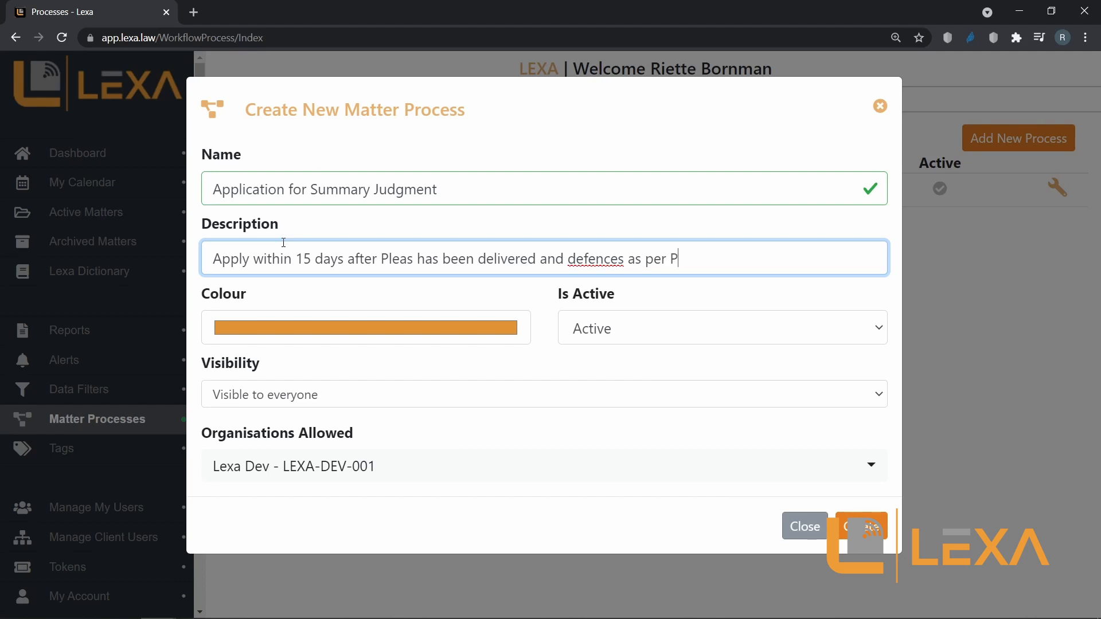
{"action": "key", "text": "BackSpace"}
{"action": "type", "text": "le"}
{"action": "key", "text": "BackSpace"}
{"action": "key", "text": "BackSpace"}
{"action": "type", "text": "ea do not raise any issues "}
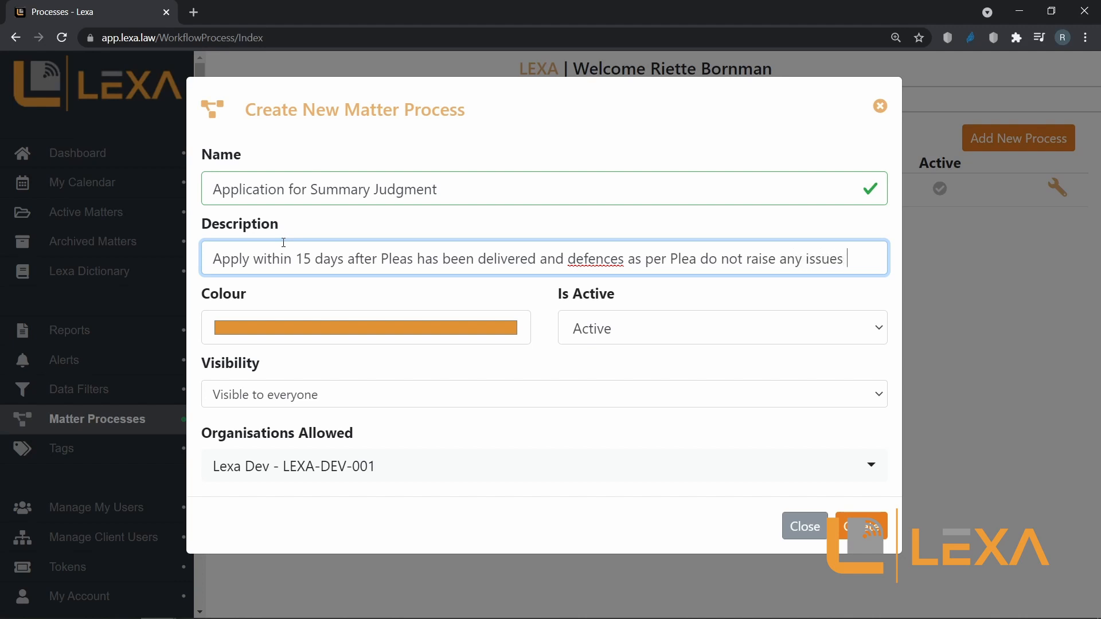
{"action": "type", "text": "for Trial"}
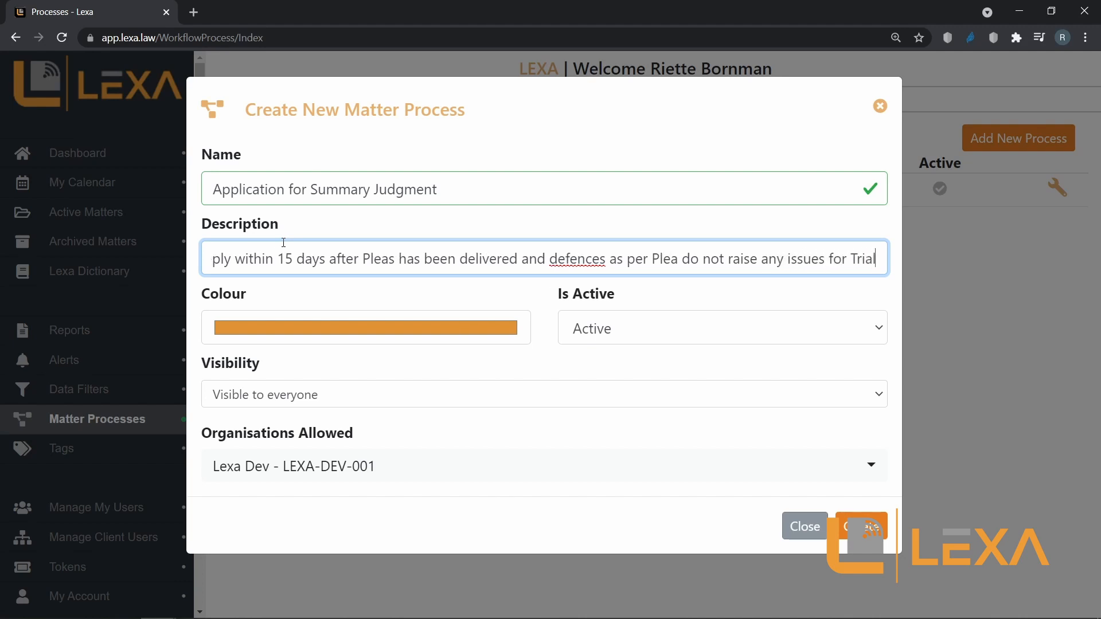
- Set the new matter process's colour to turquoise, RGB 51, 213, 225
{"action": "left_click", "coordinate": [302, 323]}
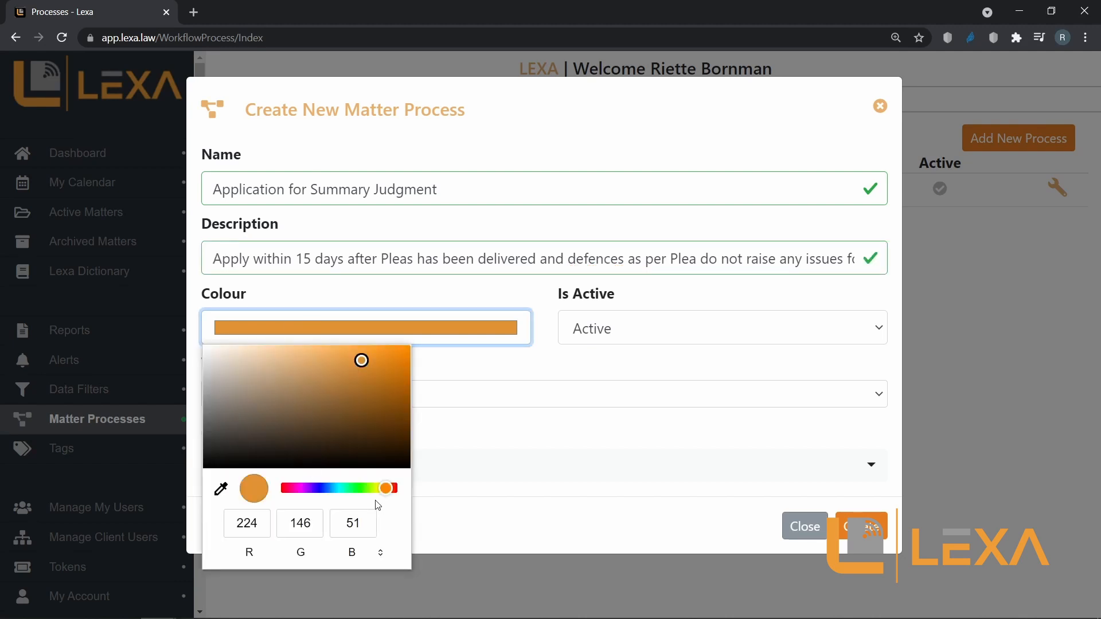
{"action": "left_click", "coordinate": [338, 489]}
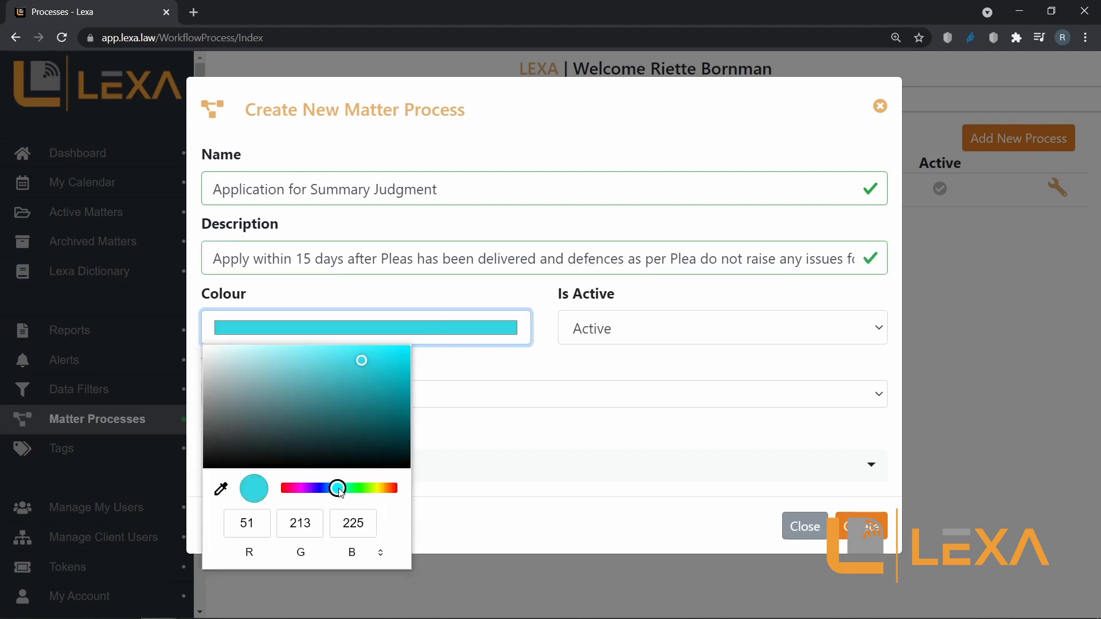
{"action": "left_click", "coordinate": [515, 370]}
- Set the process status to Active and its visibility to Visible to everyone
{"action": "left_click", "coordinate": [626, 327]}
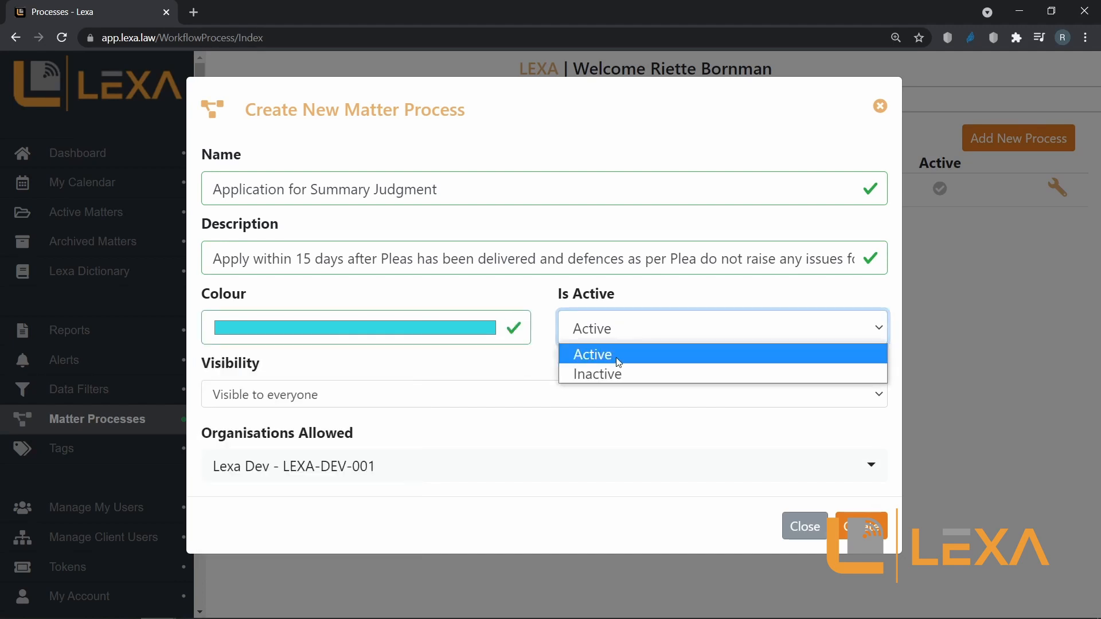
{"action": "left_click", "coordinate": [619, 354]}
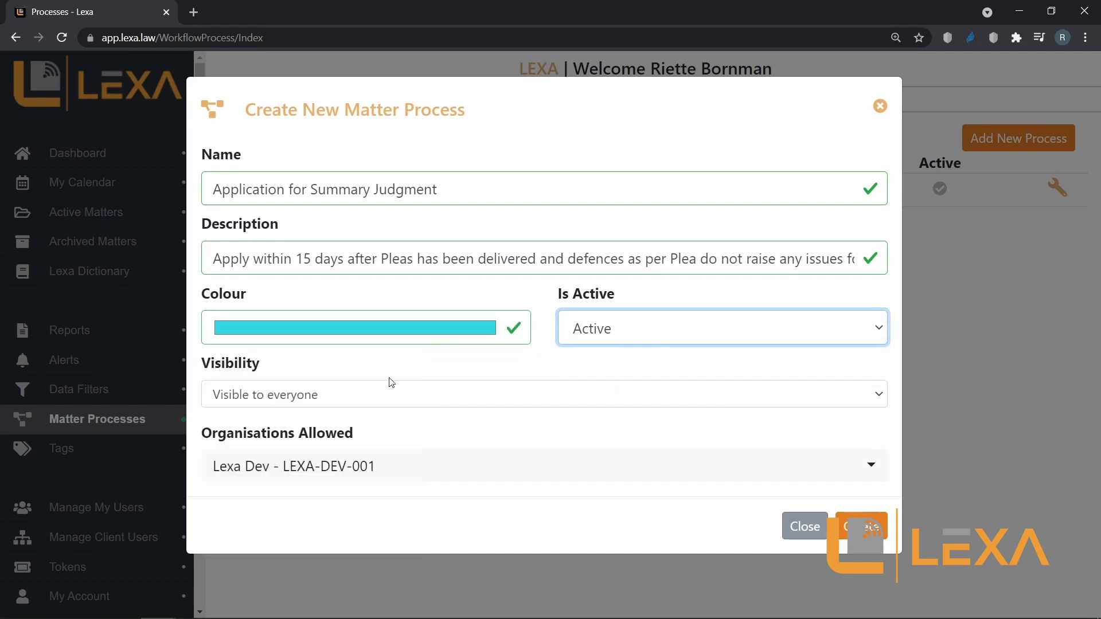
{"action": "left_click", "coordinate": [390, 395]}
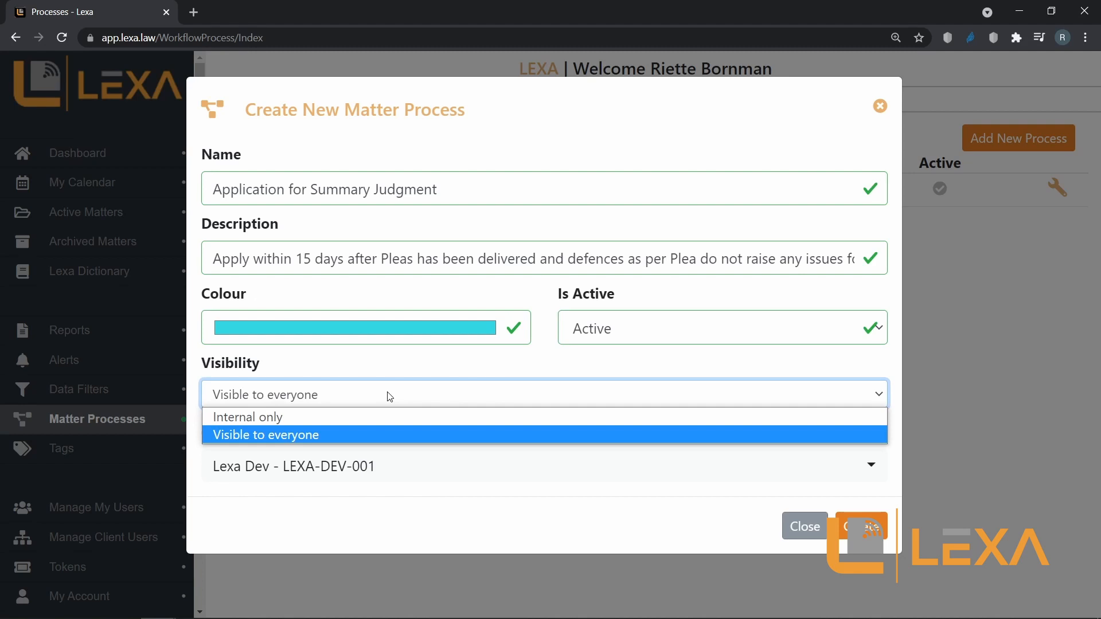
{"action": "left_click", "coordinate": [268, 435]}
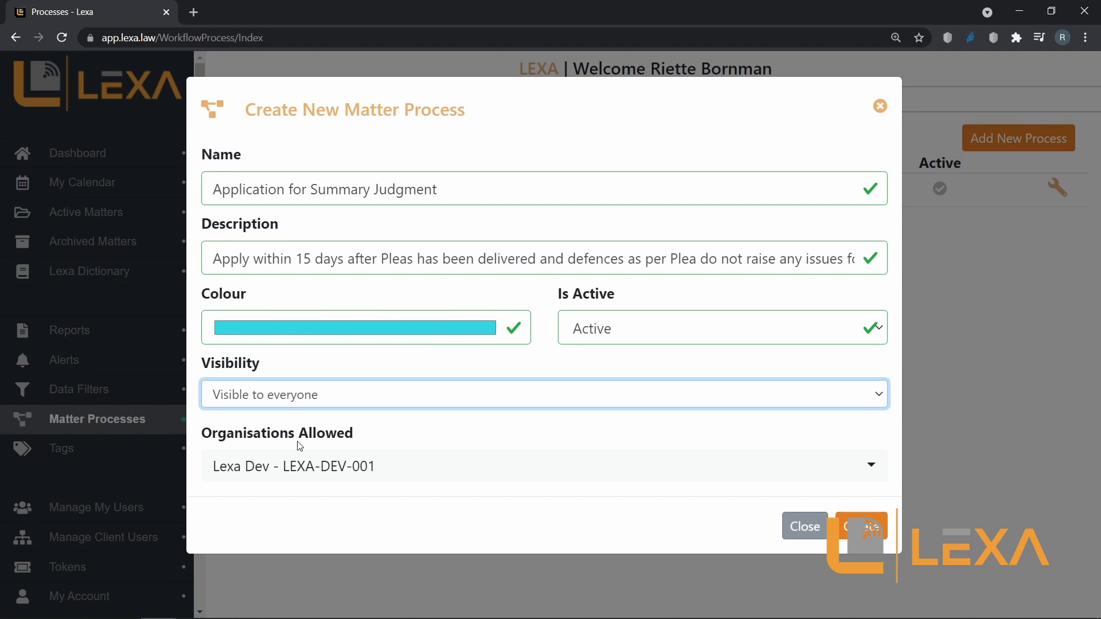
- Check the selectable organisations, keep Lexa Dev - LEXA-DEV-001 as the allowed one, and create the matter process
{"action": "left_click", "coordinate": [410, 438]}
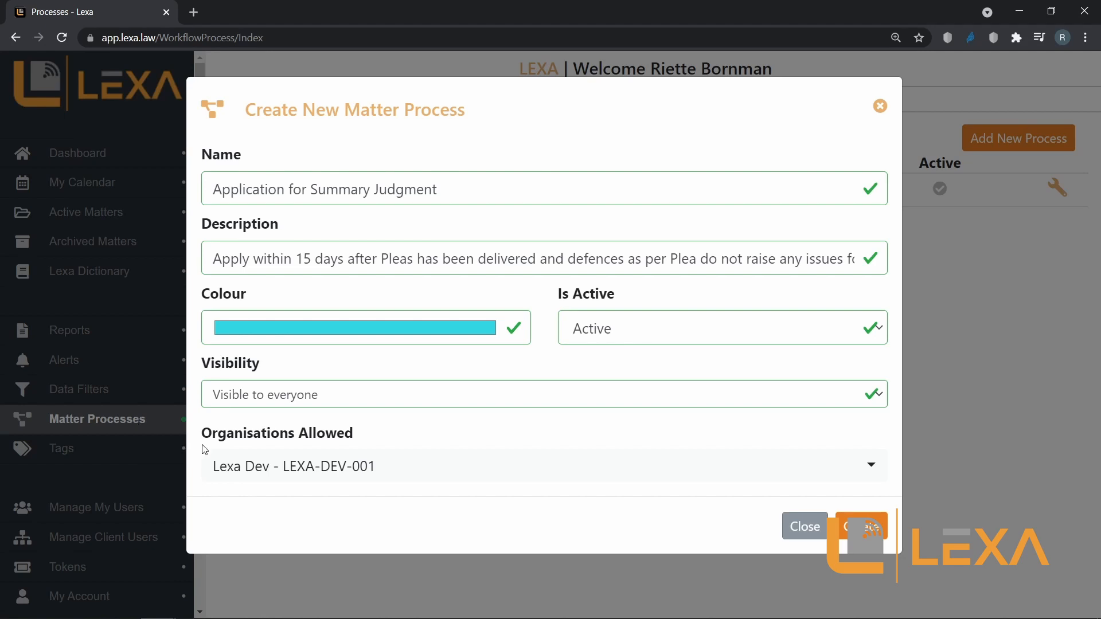
{"action": "left_click", "coordinate": [278, 481]}
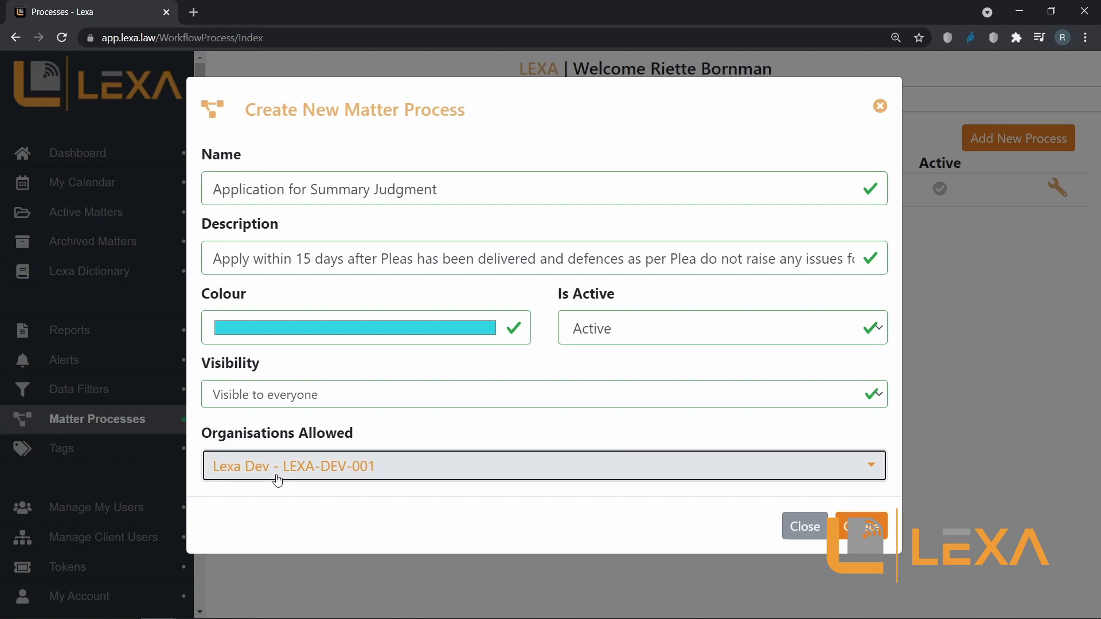
{"action": "left_click", "coordinate": [278, 480]}
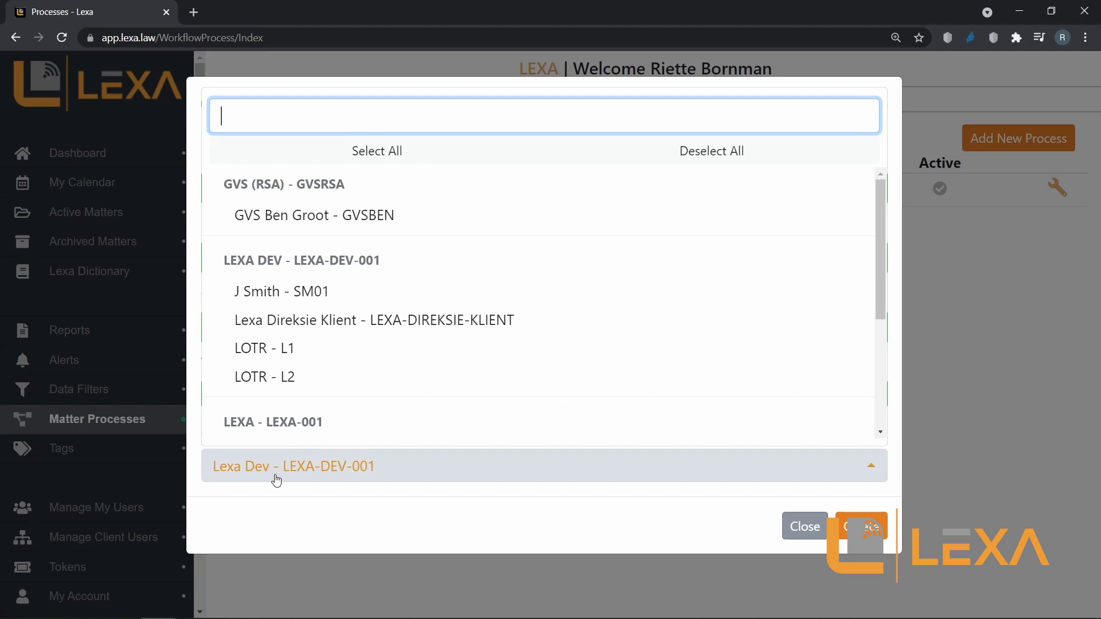
{"action": "left_click", "coordinate": [276, 480]}
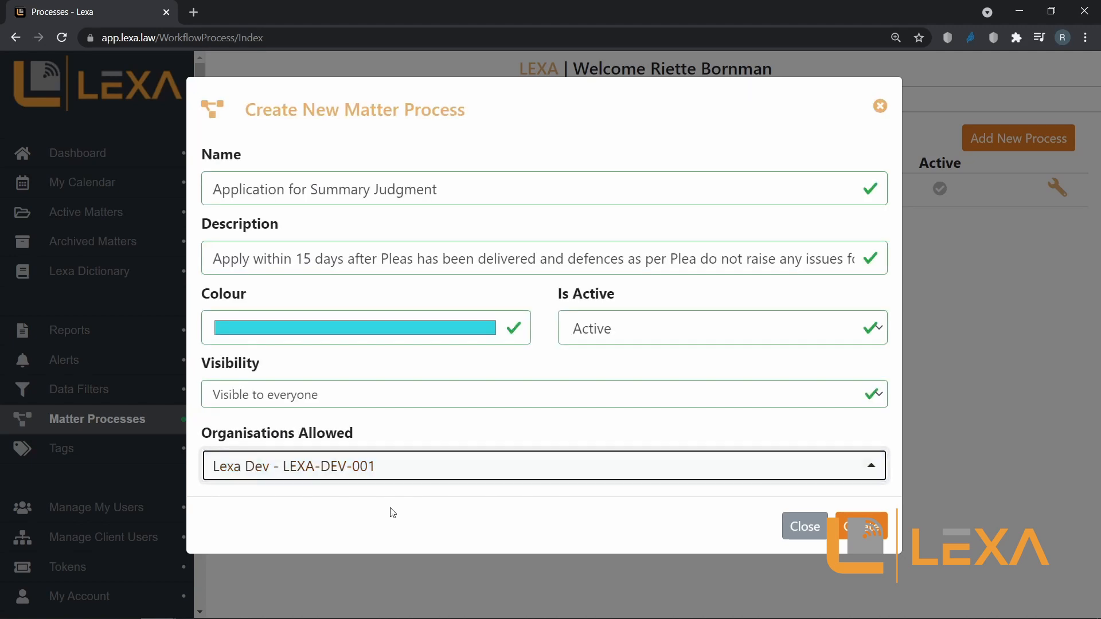
{"action": "left_click", "coordinate": [861, 527]}
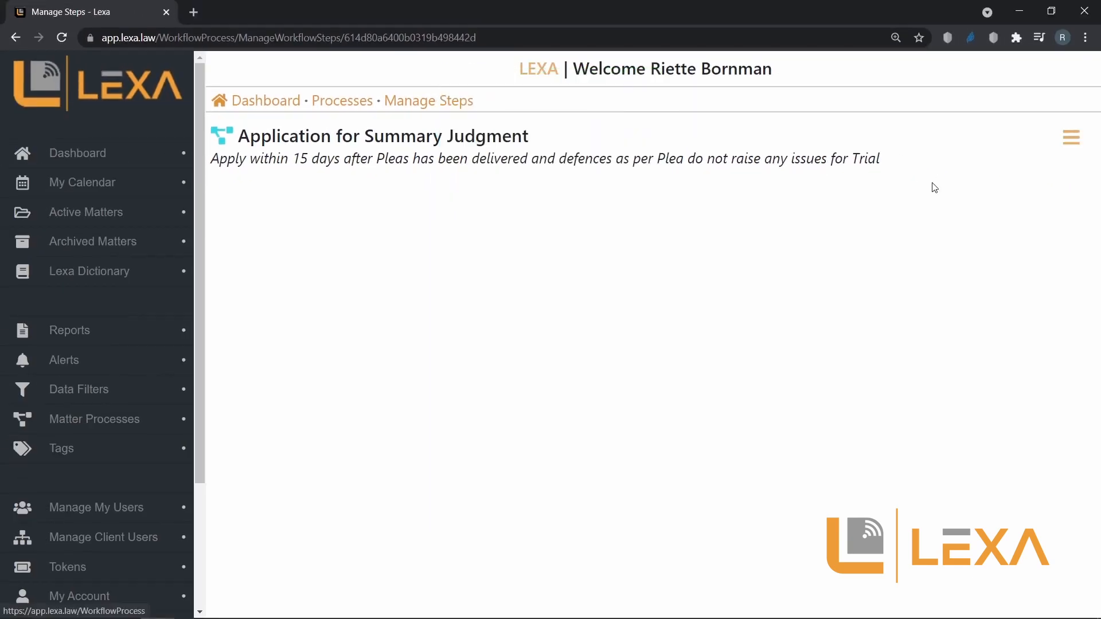
- Start a new step in the Application for Summary Judgment process and name it "Drafting Application for Summary Judgment"
{"action": "left_click", "coordinate": [1071, 138]}
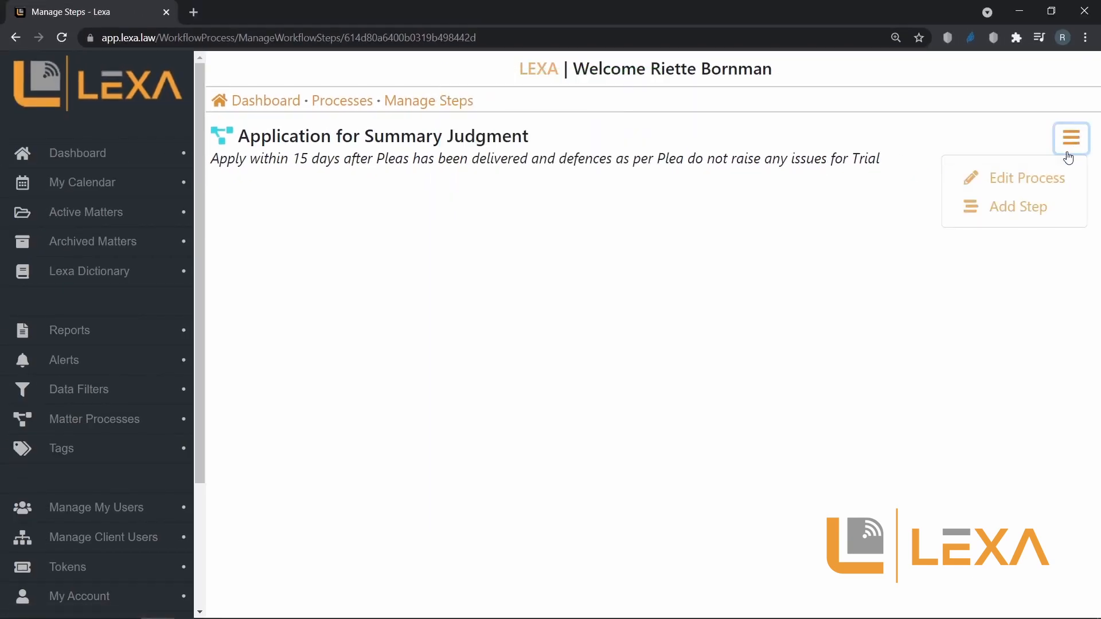
{"action": "left_click", "coordinate": [1016, 213]}
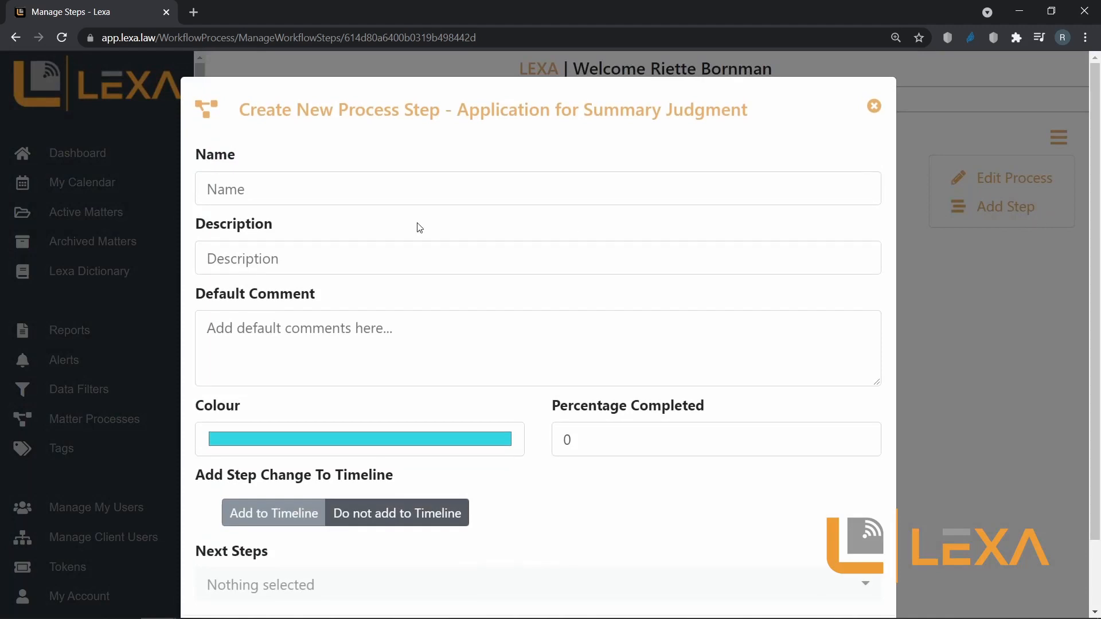
{"action": "left_click", "coordinate": [241, 192]}
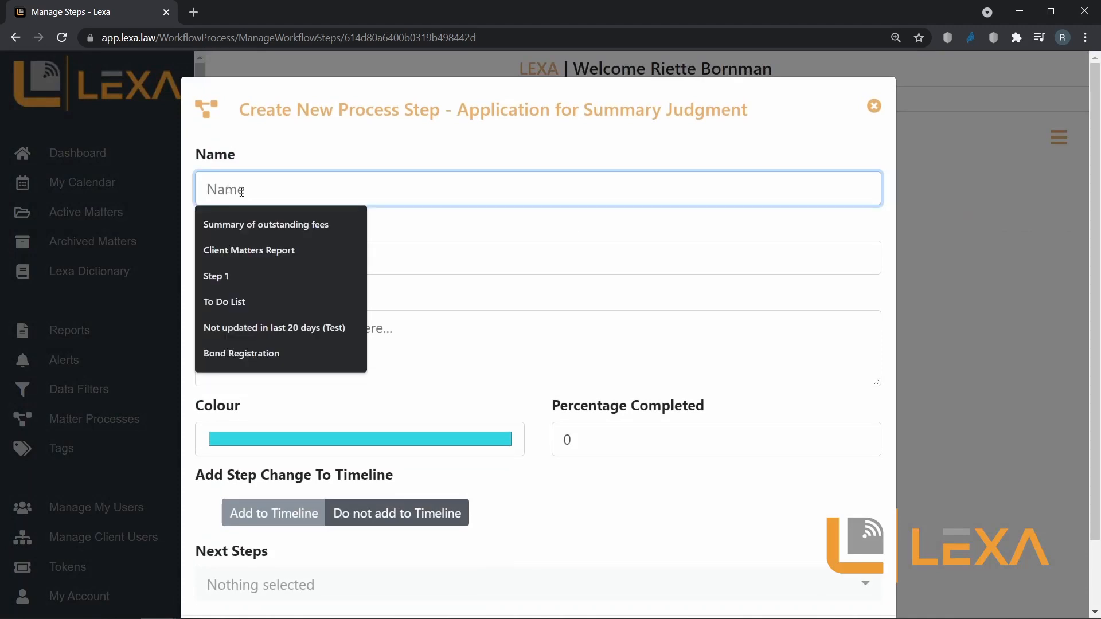
{"action": "type", "text": "Drafting"}
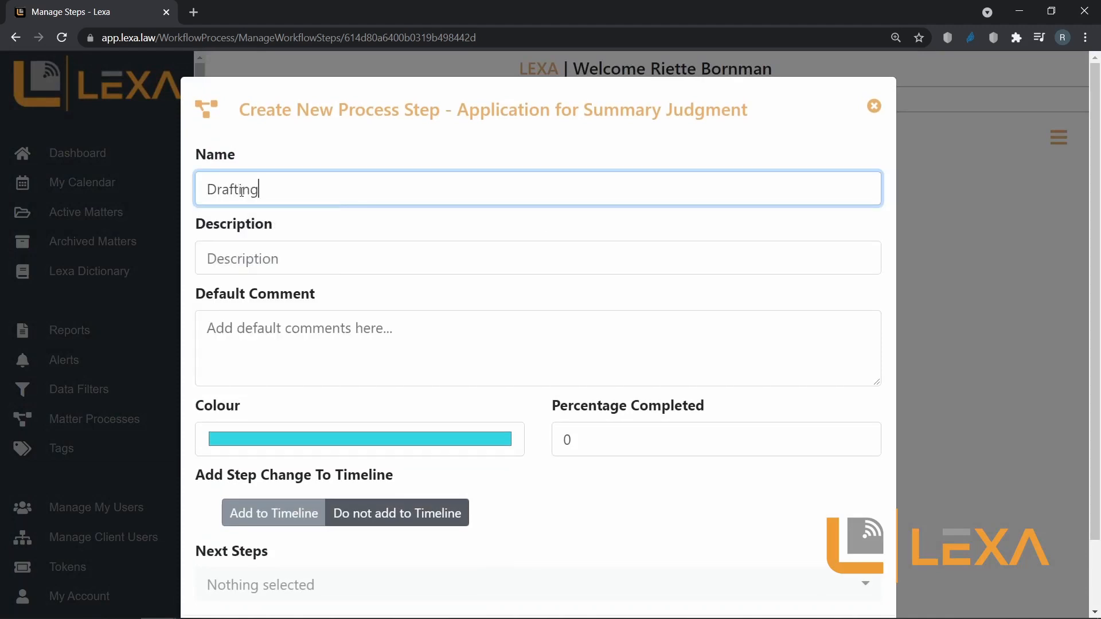
{"action": "type", "text": " Application for Su"}
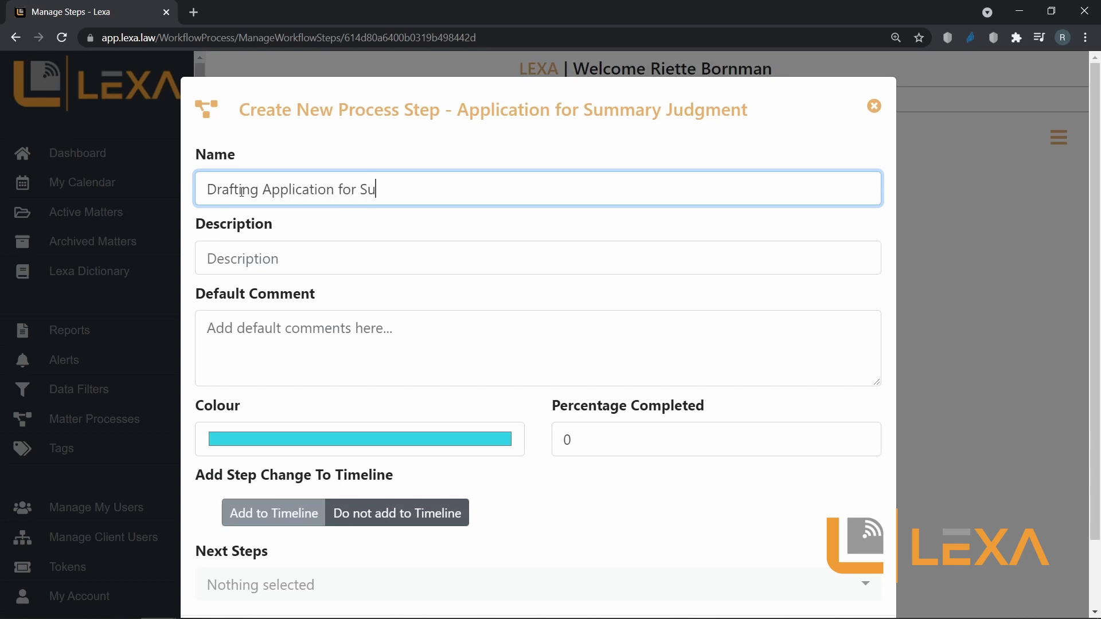
{"action": "type", "text": "mmary Judgment"}
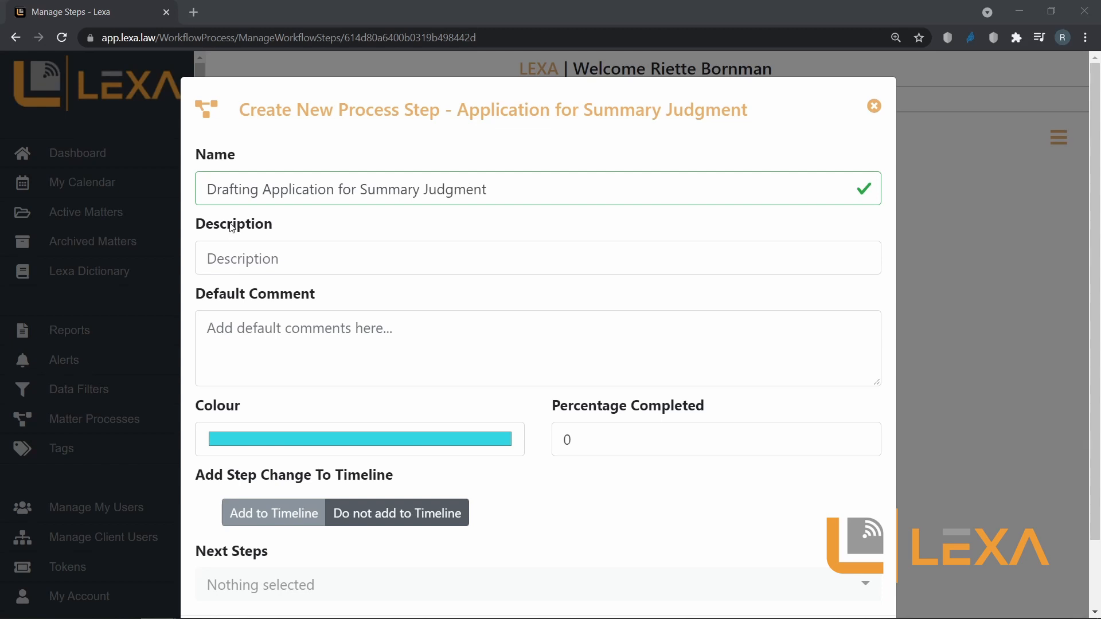
- Describe the step as "Draft the Application for Summary Judgment" and enter the default comment "We are busy drafting the application for Summary Judgment."
{"action": "left_click", "coordinate": [238, 254]}
{"action": "type", "text": "Draft the Application for Summary Judgment"}
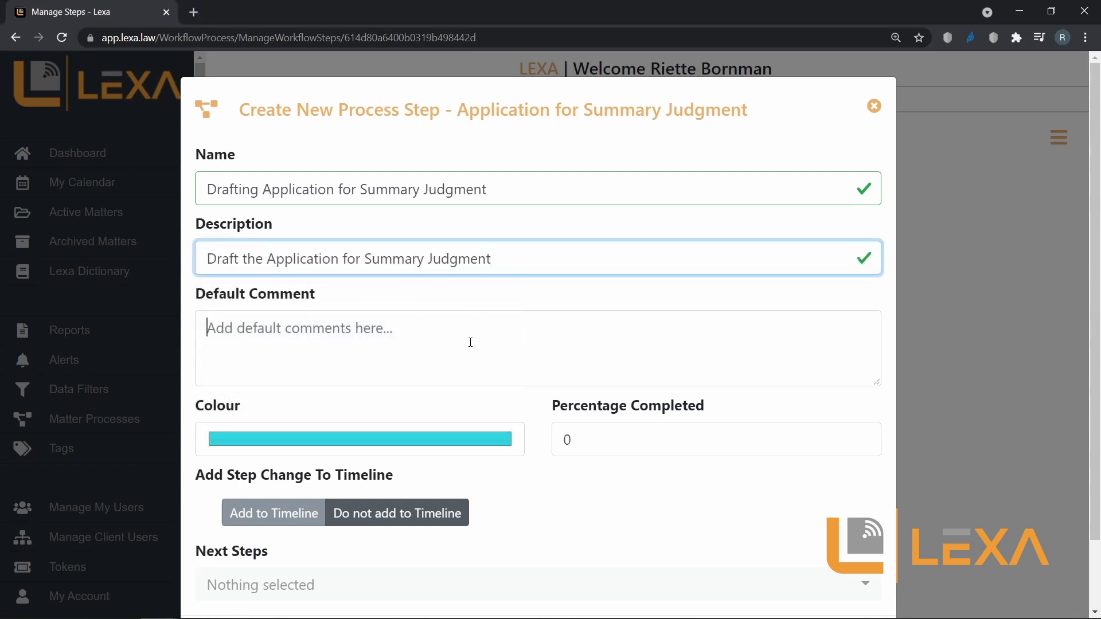
{"action": "left_click", "coordinate": [290, 335]}
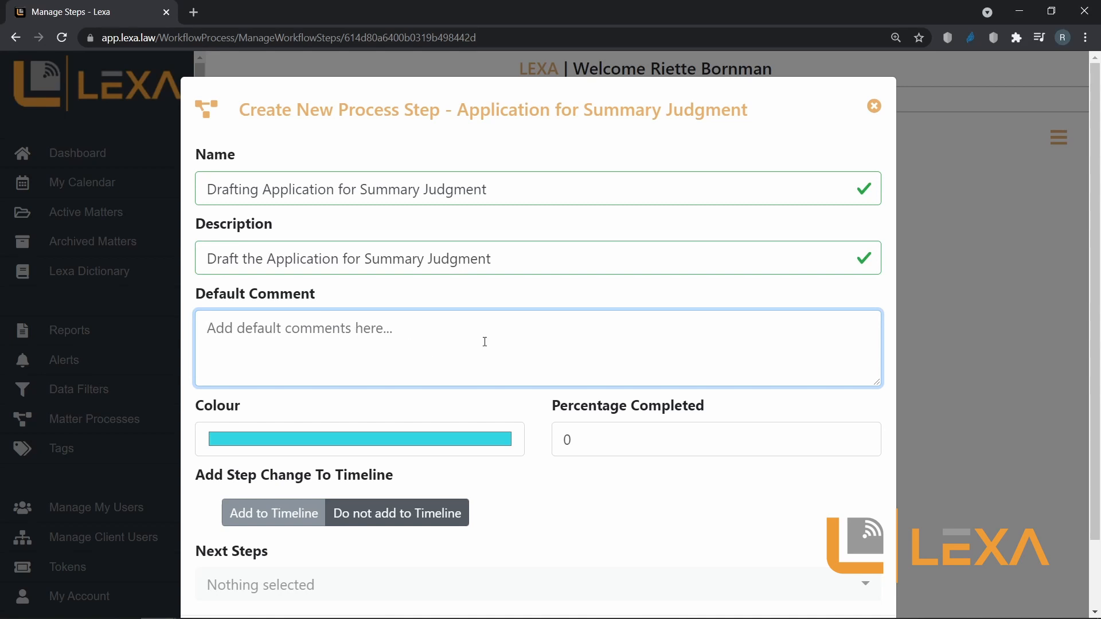
{"action": "type", "text": "We are "}
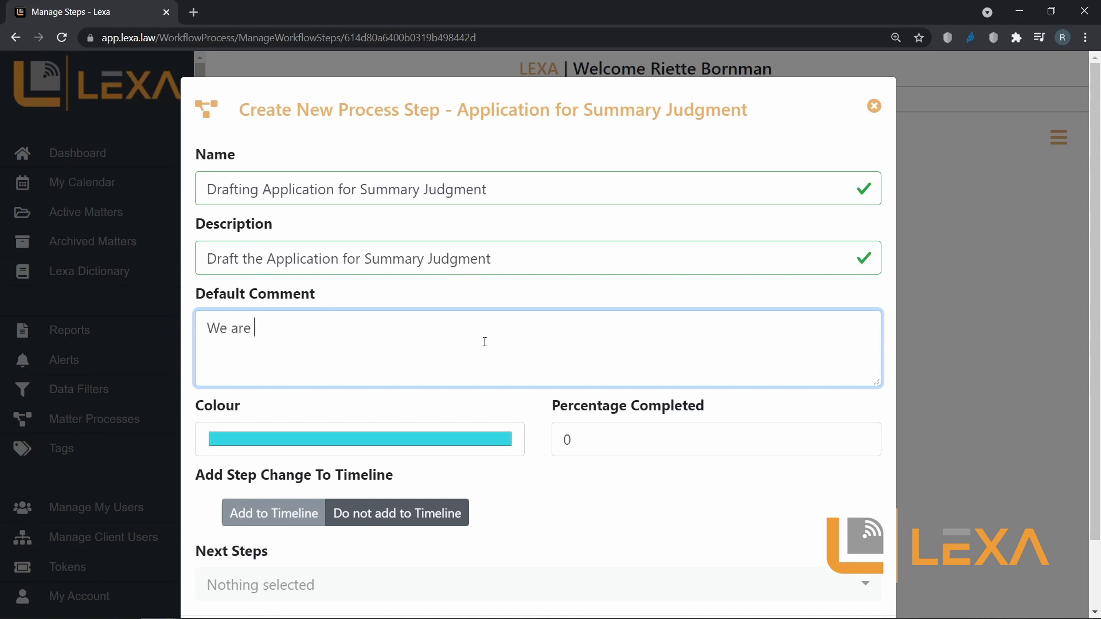
{"action": "type", "text": "busy drafting the "}
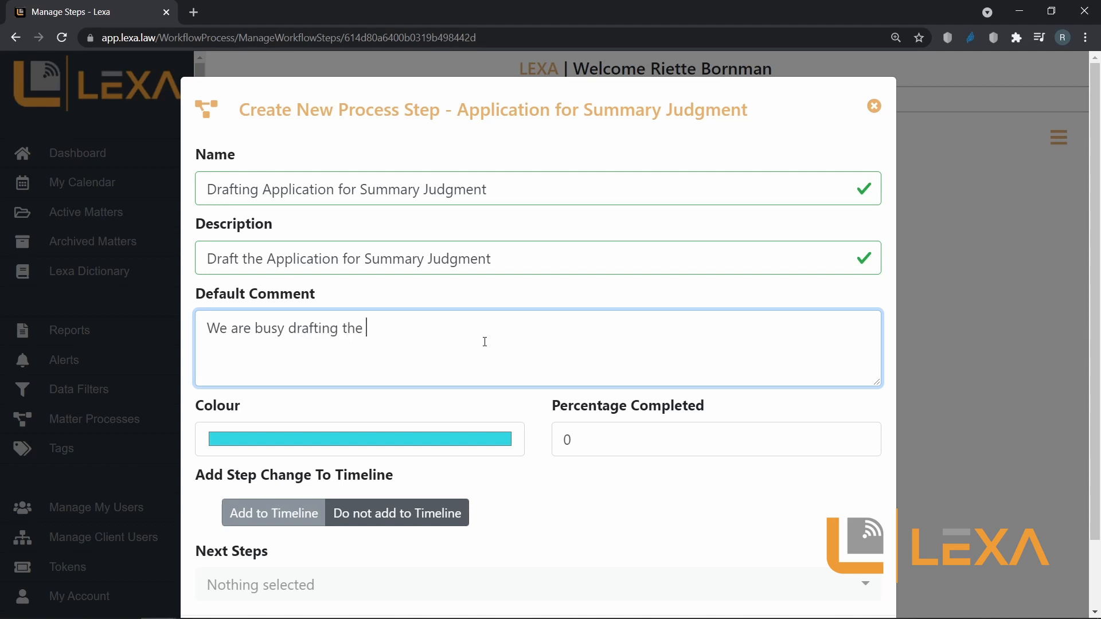
{"action": "type", "text": "application for "}
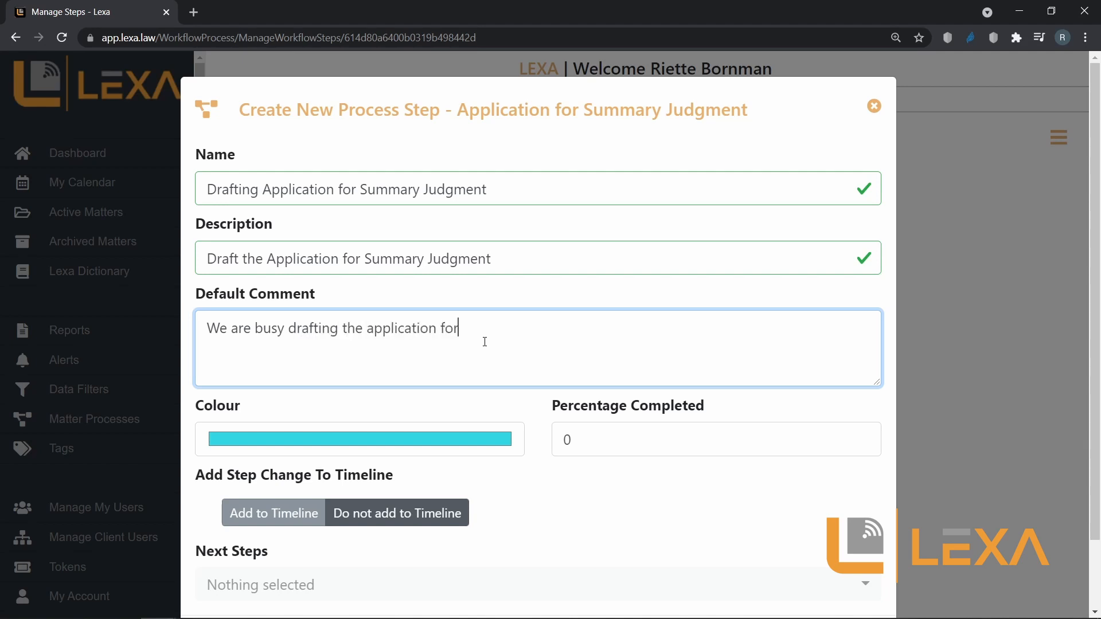
{"action": "type", "text": "Summary Judgment"}
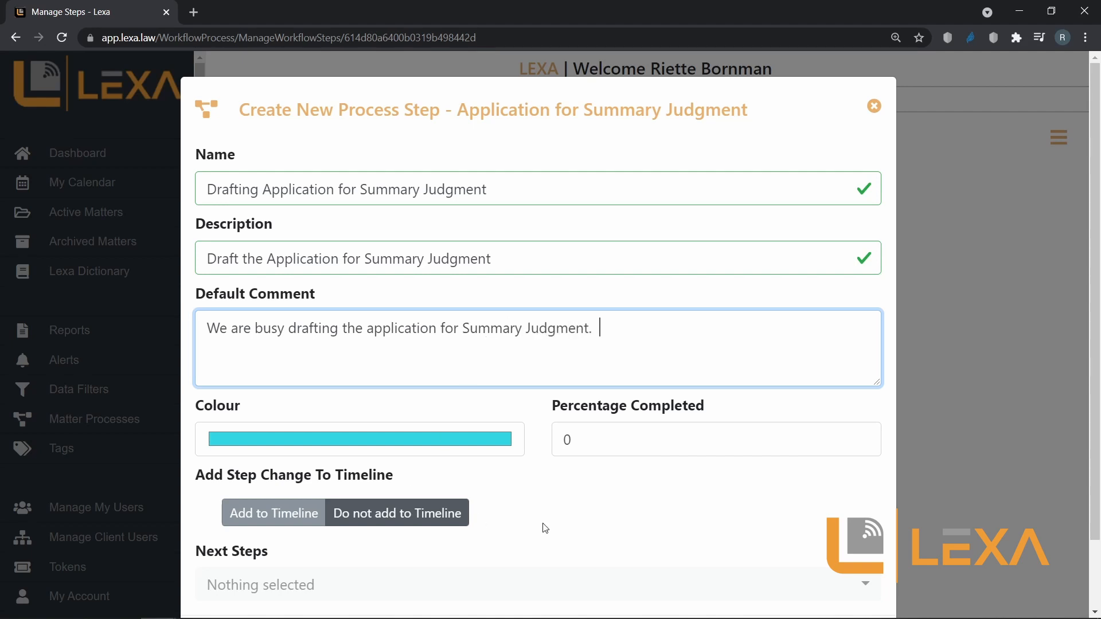
- Set the step's percentage completed to 10 and change its colour to blue
{"action": "left_click", "coordinate": [576, 437]}
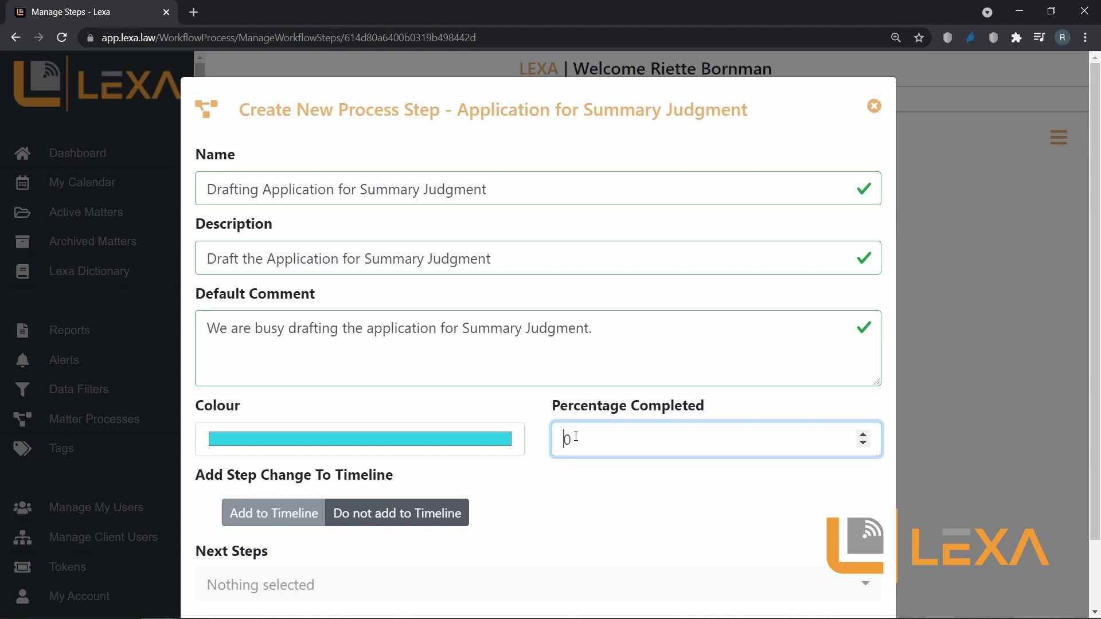
{"action": "key", "text": "Delete"}
{"action": "type", "text": "10"}
{"action": "left_click", "coordinate": [440, 447]}
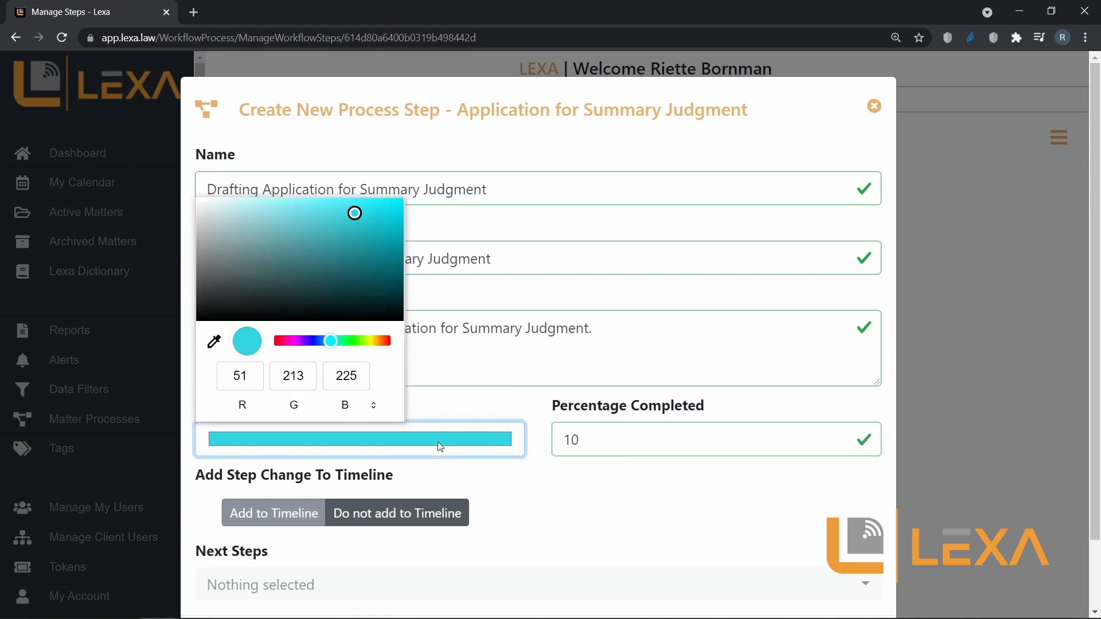
{"action": "left_click", "coordinate": [308, 342]}
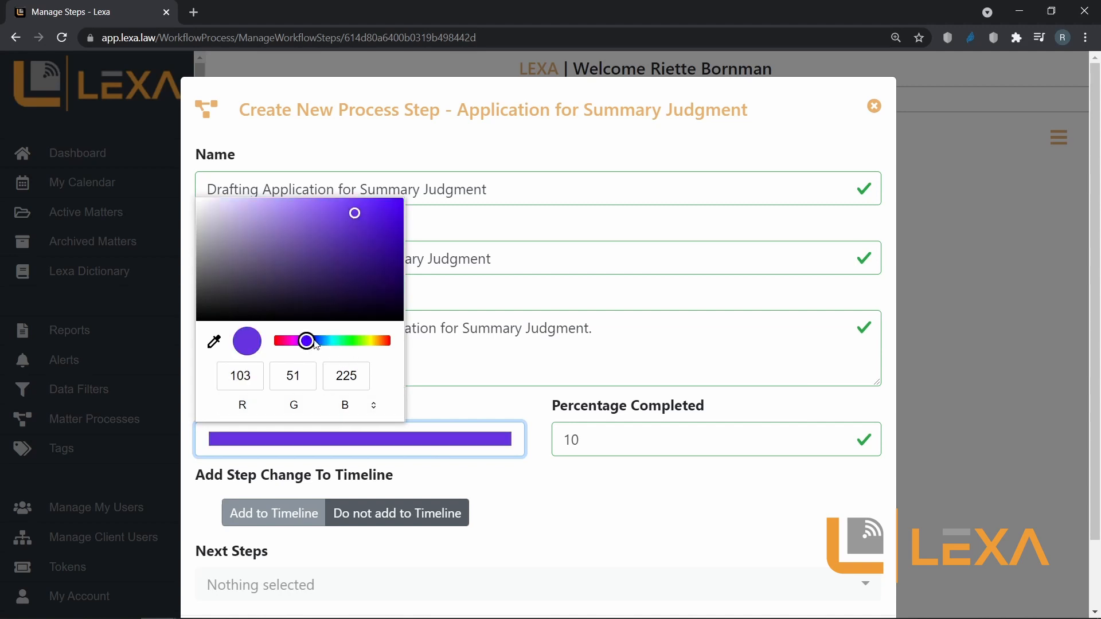
{"action": "left_click", "coordinate": [314, 342]}
{"action": "left_click", "coordinate": [504, 489]}
- Have the step change added to the timeline and add the drafting step to the process without any next steps
{"action": "scroll", "coordinate": [570, 482], "scroll_direction": "down", "scroll_amount": 2}
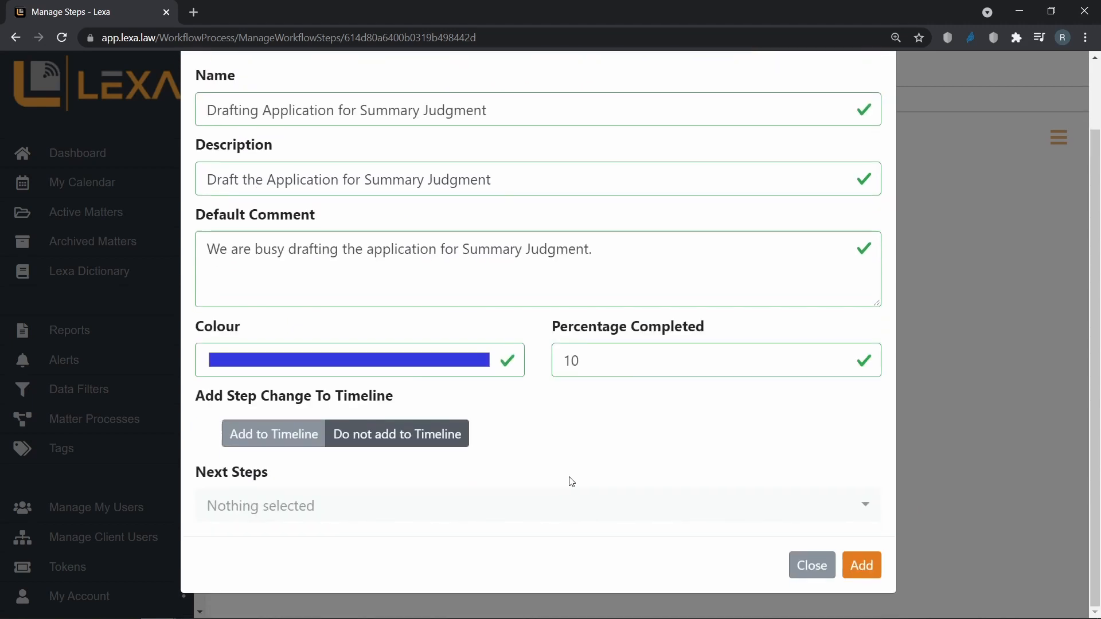
{"action": "left_click", "coordinate": [266, 432]}
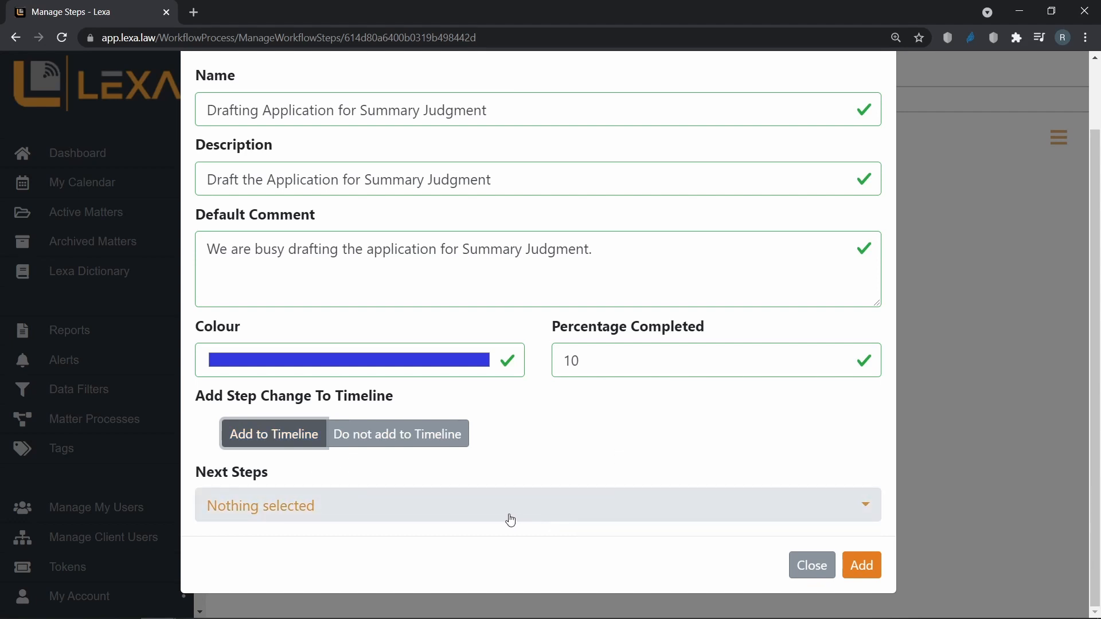
{"action": "left_click", "coordinate": [860, 567]}
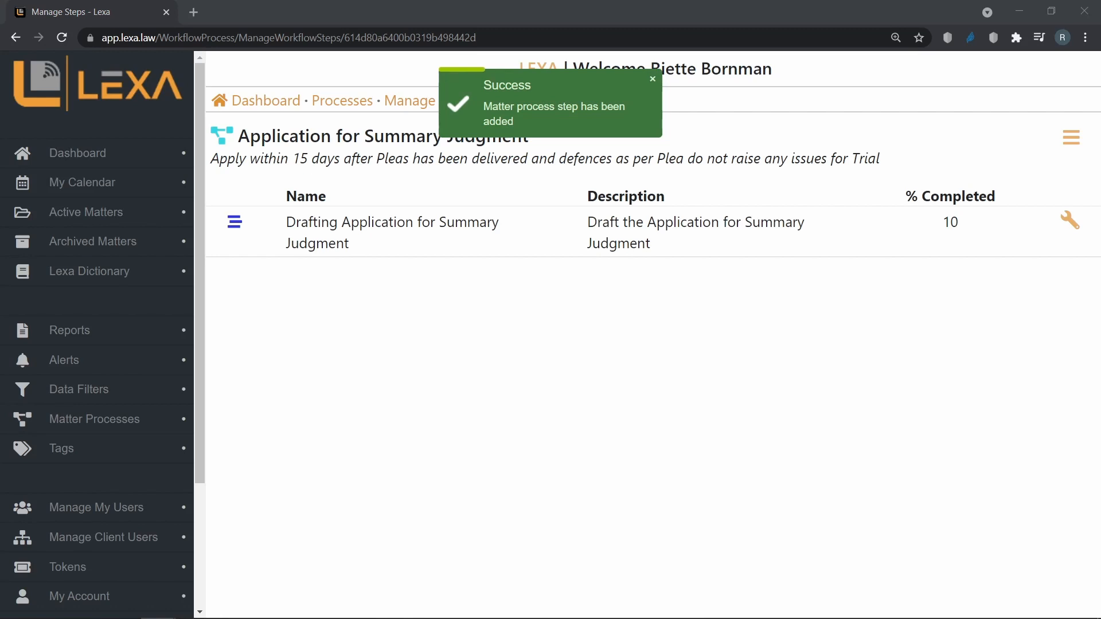
- Start another step in the Application for Summary Judgment process and name it "Drafting Supporting Affidavit"
{"action": "left_click", "coordinate": [1074, 143]}
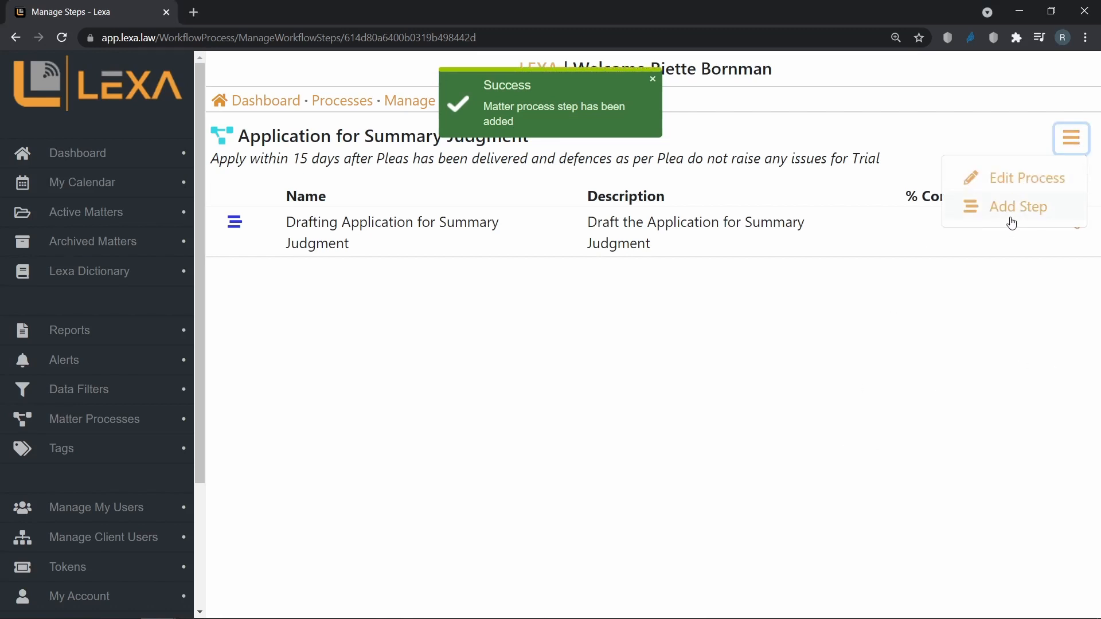
{"action": "left_click", "coordinate": [1010, 219]}
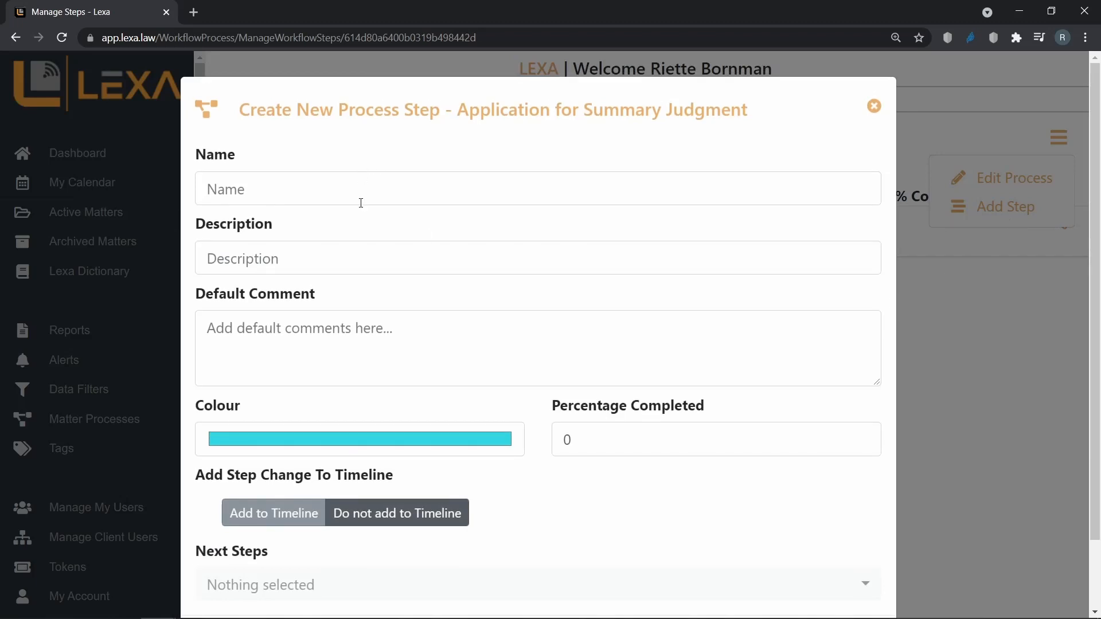
{"action": "left_click", "coordinate": [361, 199]}
{"action": "type", "text": "Drafting Supporting Affidavit"}
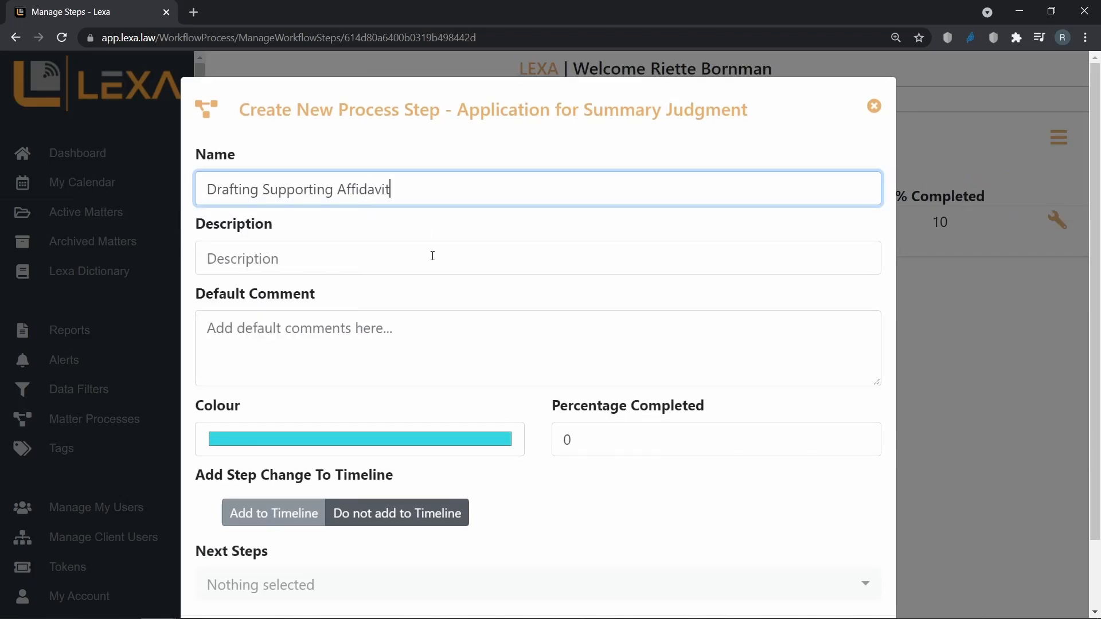
- Enter "Draft affidavit in support of the application for summary judgment and send to client for signature thereof." as both description and default comment
{"action": "left_click", "coordinate": [433, 255]}
{"action": "key", "text": "alt+Tab"}
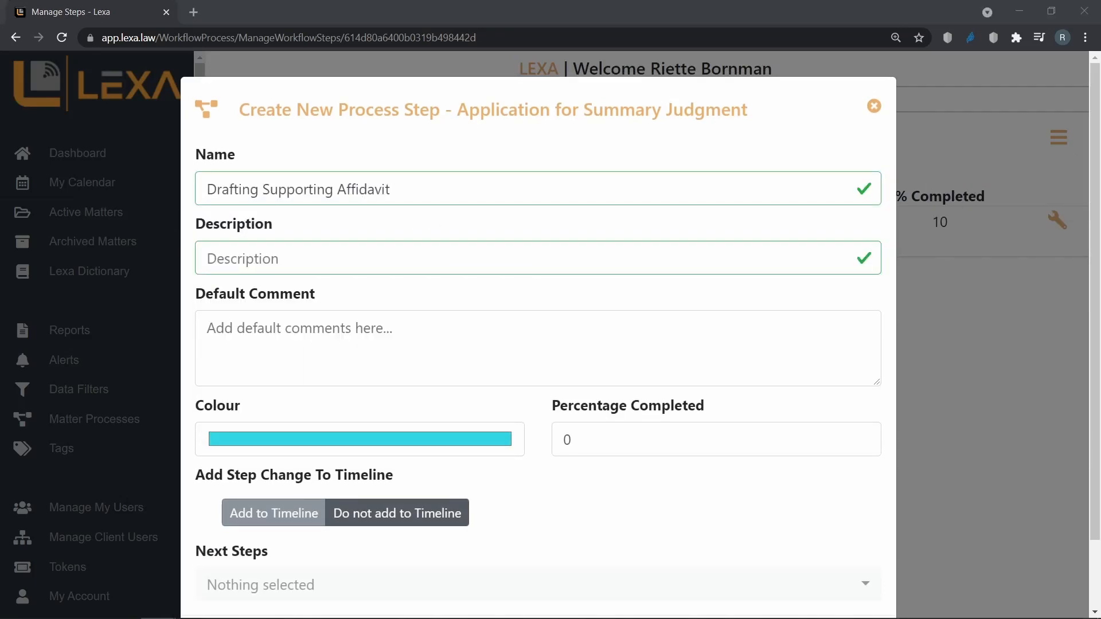
{"action": "key", "text": "alt+Tab"}
{"action": "type", "text": "Draft affidavit in support of the application for summary judgment and send to client for signature thereof."}
{"action": "left_click", "coordinate": [267, 354]}
{"action": "type", "text": "Draft affidavit in support of the application for summary judgment and send to client for signature thereof."}
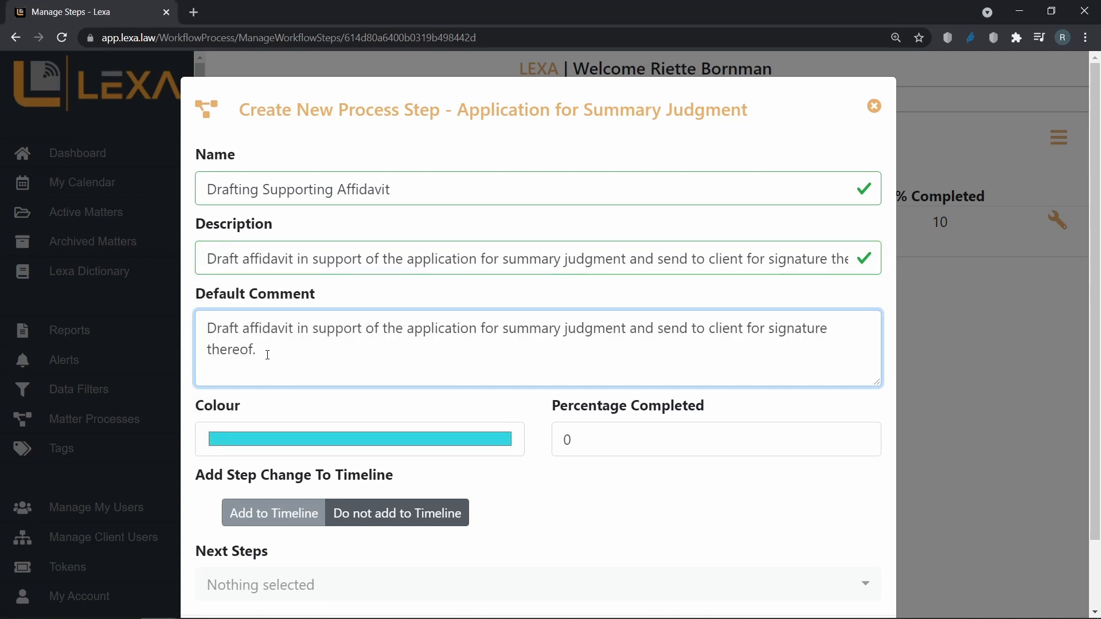
- Colour the supporting affidavit step green, set it to 20 percent completed, and add it to the process with its change on the timeline
{"action": "scroll", "coordinate": [585, 395], "scroll_direction": "down", "scroll_amount": 2}
{"action": "left_click", "coordinate": [639, 356]}
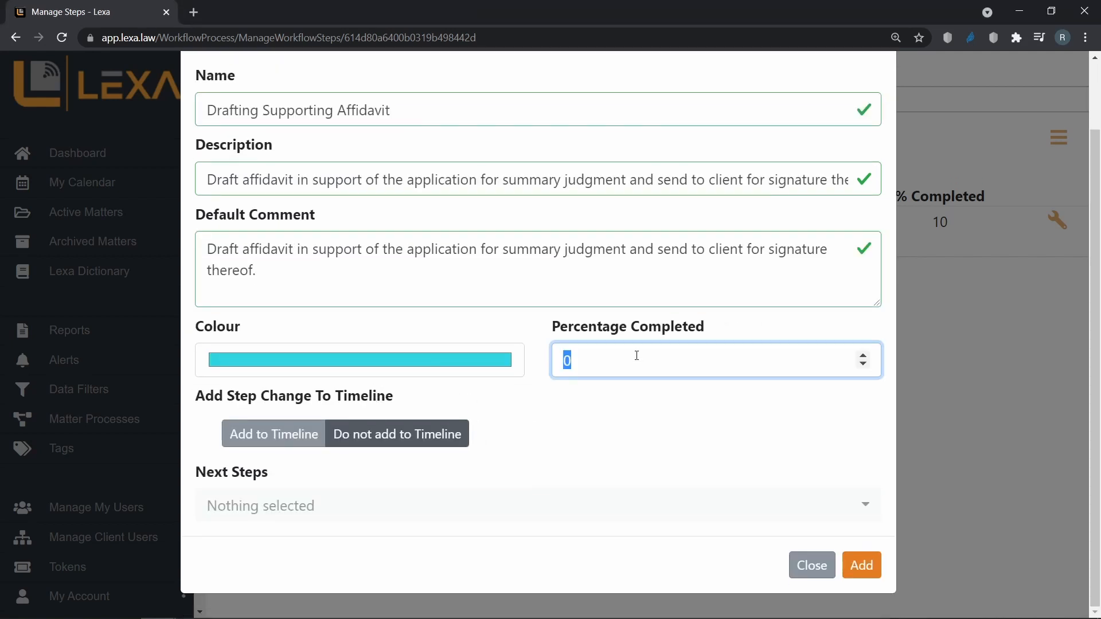
{"action": "left_click", "coordinate": [213, 372]}
{"action": "left_click", "coordinate": [353, 521]}
{"action": "left_click", "coordinate": [583, 362]}
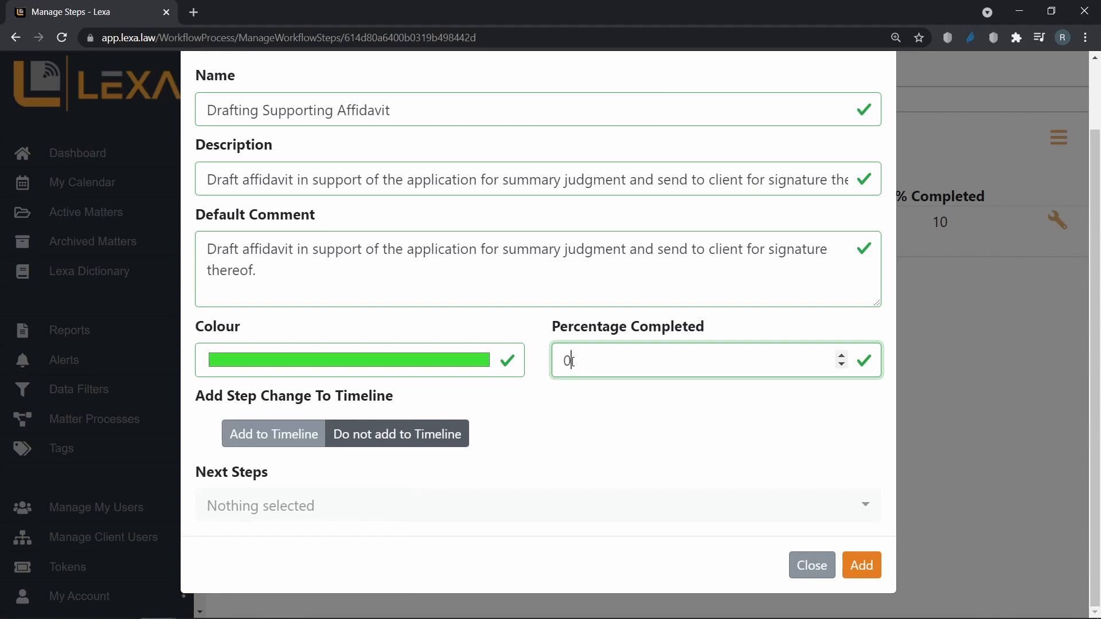
{"action": "type", "text": "20"}
{"action": "left_click", "coordinate": [279, 443]}
{"action": "left_click", "coordinate": [861, 565]}
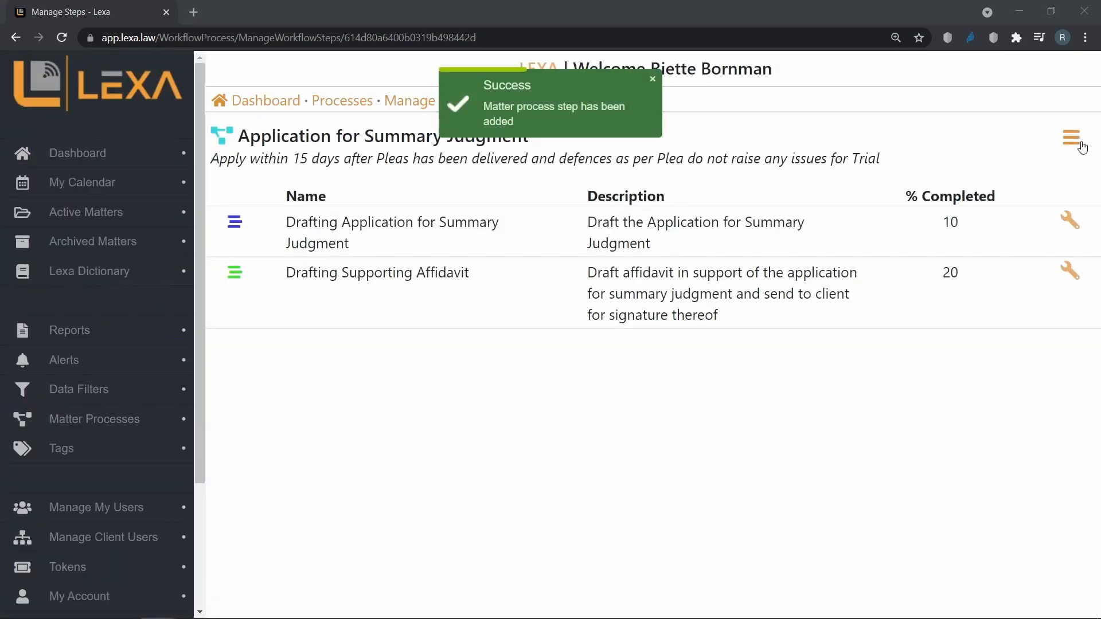
- Start a new process step and name it "Follow up on Signed Summary Judgment Affidavit"
{"action": "left_click", "coordinate": [1082, 148]}
{"action": "left_click", "coordinate": [1001, 206]}
{"action": "left_click", "coordinate": [287, 179]}
{"action": "left_click", "coordinate": [307, 252]}
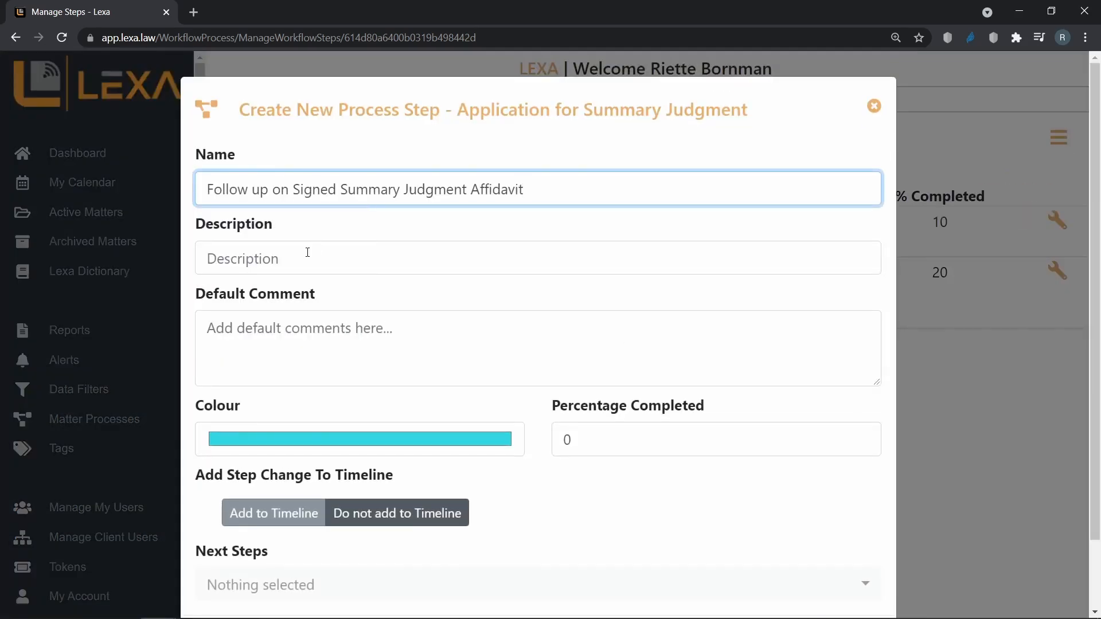
- Enter "Follow up as to whether affidavit has been signed" as the step's description and default comment, without a blank line above the comment
{"action": "left_click", "coordinate": [374, 265]}
{"action": "type", "text": "Follow up as to whether affidavit has been signed"}
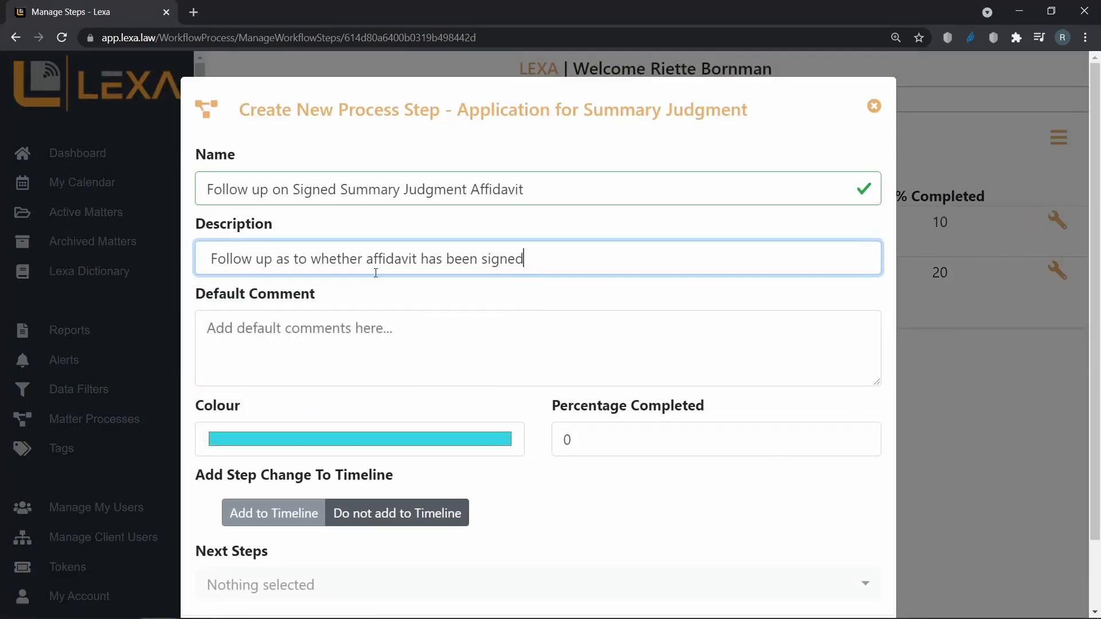
{"action": "left_click", "coordinate": [490, 330]}
{"action": "type", "text": "Follow up as to whether affidavit has been signed"}
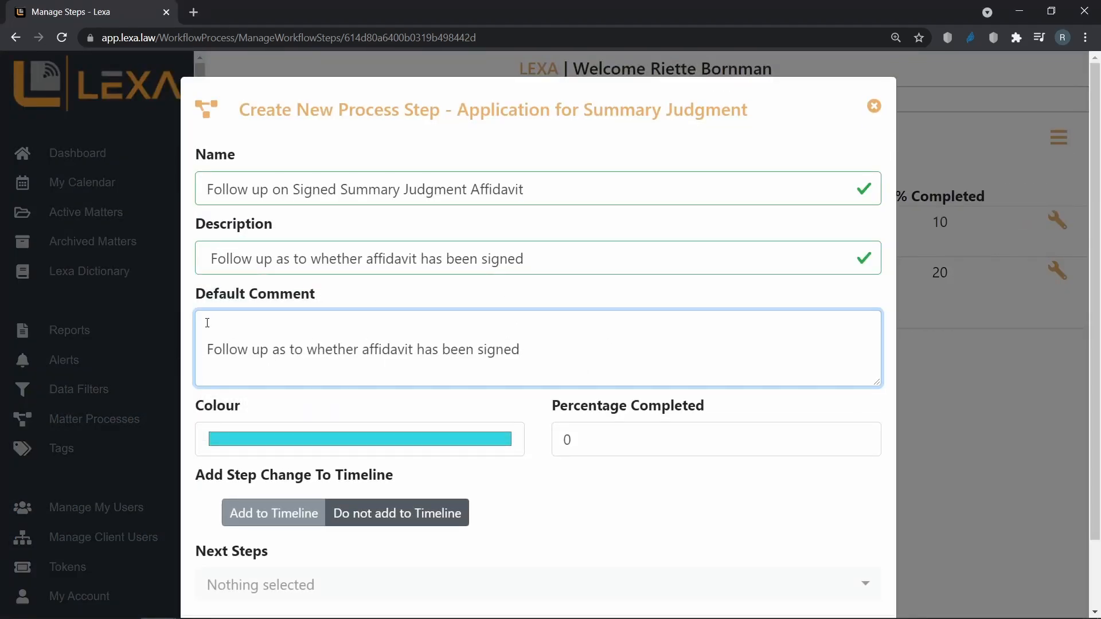
{"action": "left_click", "coordinate": [207, 322]}
{"action": "key", "text": "Delete"}
{"action": "left_click", "coordinate": [586, 320]}
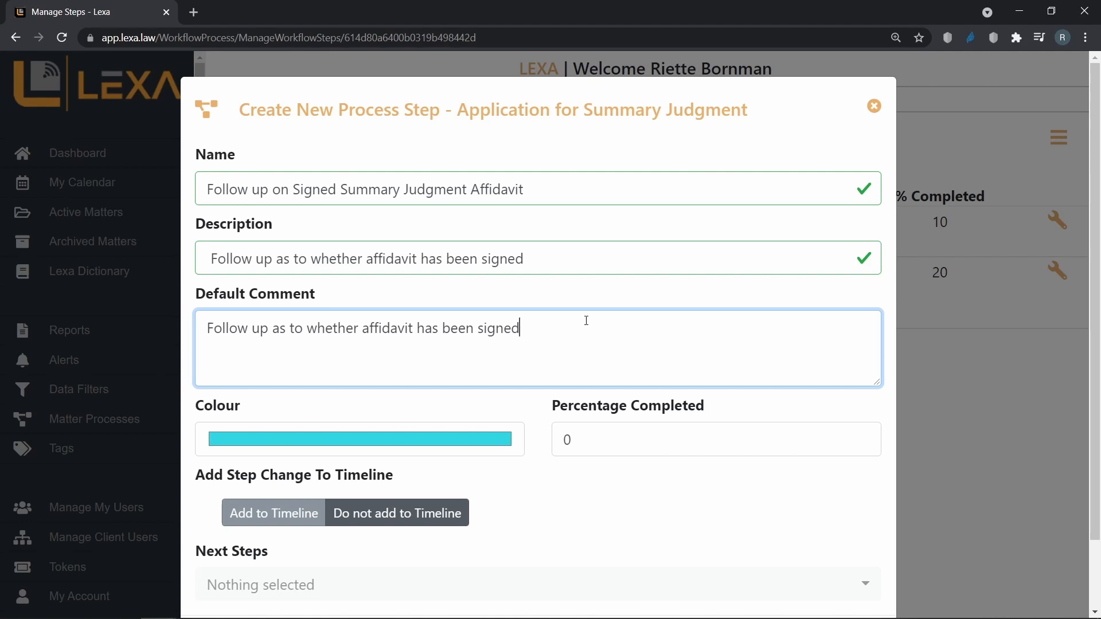
- Colour the follow-up step yellow, set it to 25 percent completed, and add it to the process with its change on the timeline
{"action": "left_click", "coordinate": [360, 440]}
{"action": "left_click", "coordinate": [366, 346]}
{"action": "left_click", "coordinate": [636, 442]}
{"action": "key", "text": "BackSpace"}
{"action": "type", "text": "25"}
{"action": "left_click", "coordinate": [273, 513]}
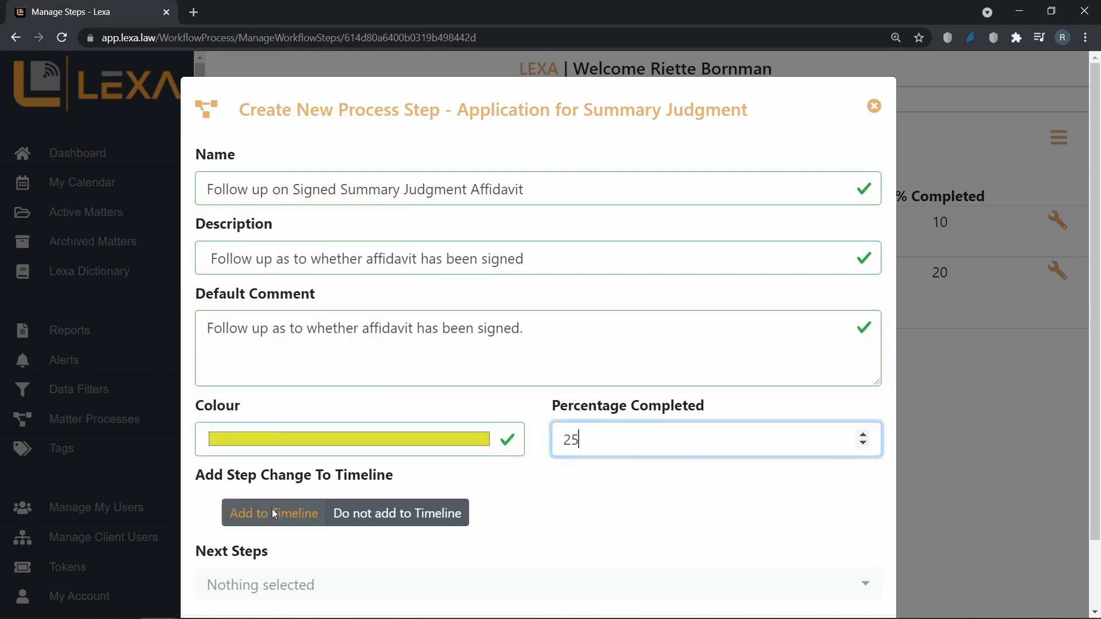
{"action": "scroll", "coordinate": [860, 516], "scroll_direction": "down", "scroll_amount": 2}
{"action": "left_click", "coordinate": [867, 566]}
- Start the final process step and name it "Obtaining Judgment/Court Order"
{"action": "left_click", "coordinate": [993, 189]}
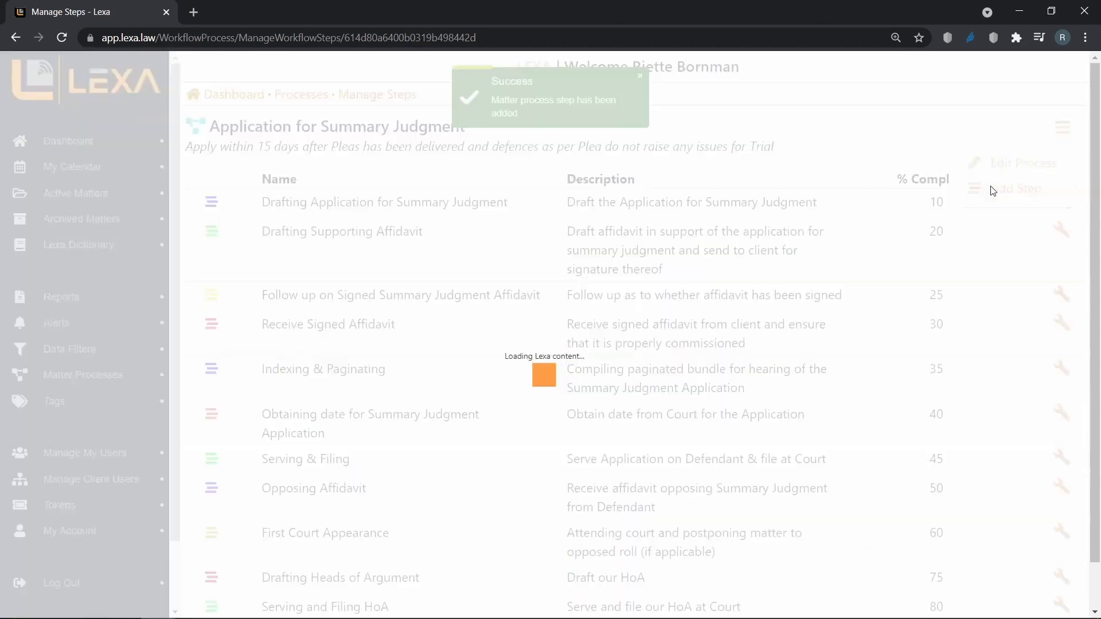
{"action": "left_click", "coordinate": [260, 171]}
{"action": "type", "text": "Obtaining Judgment/Court Order"}
{"action": "left_click", "coordinate": [300, 234]}
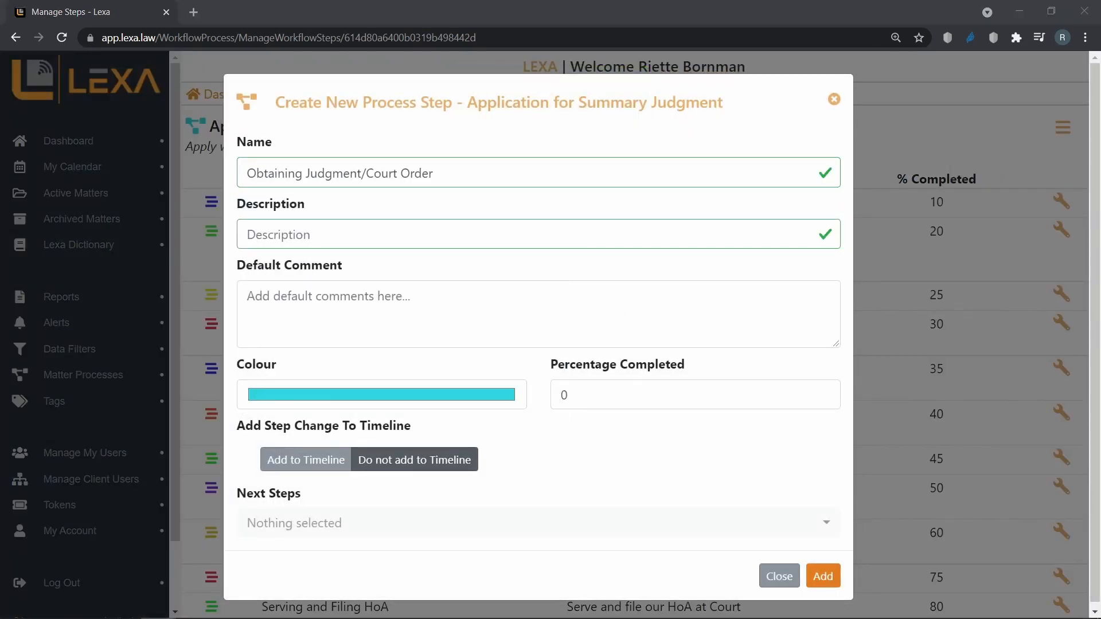
- Describe the step as "Obtain Judgment/Court Order" and enter the default comment "We have successfully obtained Summary Judgment."
{"action": "left_click", "coordinate": [307, 233]}
{"action": "type", "text": "Obtain Judgment/Court Order"}
{"action": "left_click", "coordinate": [454, 301]}
{"action": "type", "text": "We have succ"}
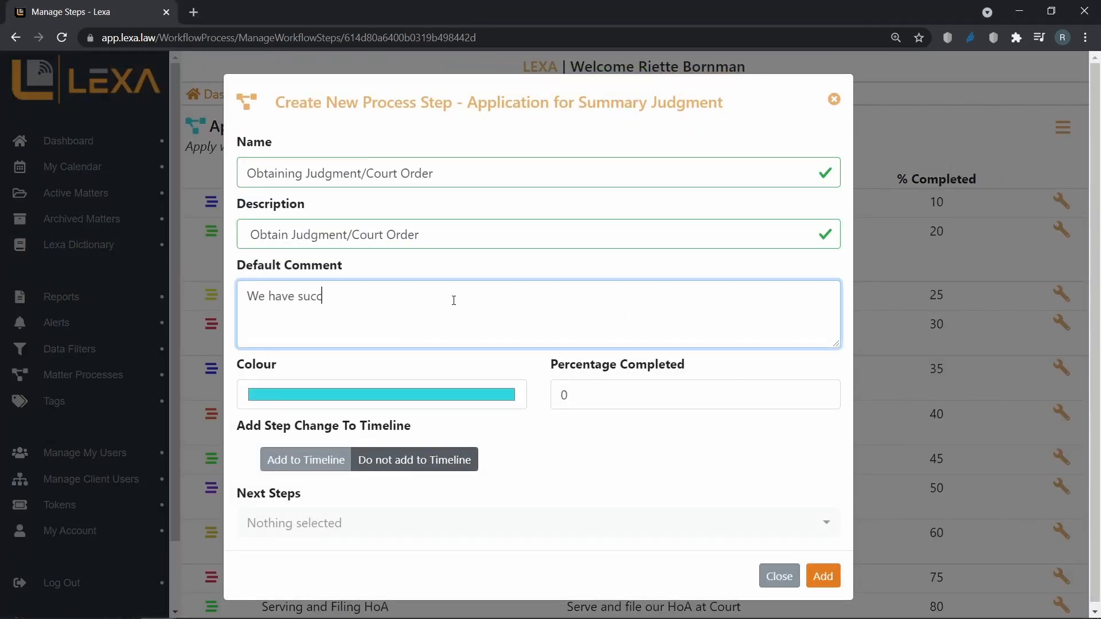
{"action": "type", "text": "essfully obtained Summa"}
{"action": "key", "text": "BackSpace"}
{"action": "type", "text": "Summary Judgment."}
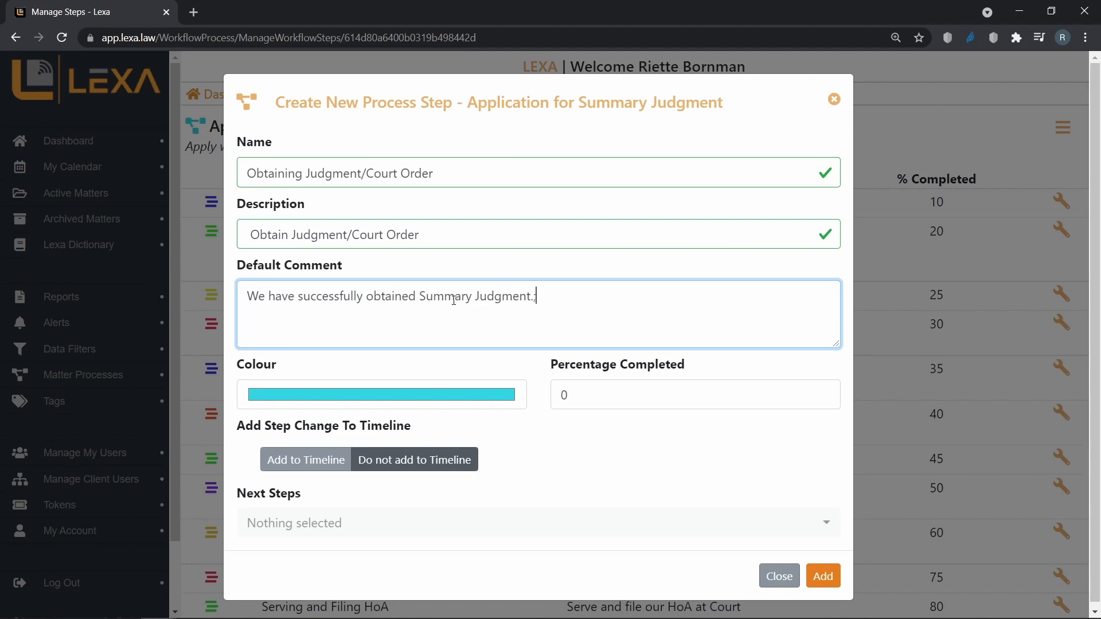
- Colour the judgment step green, set its percentage completed to 100, and add it to the process
{"action": "left_click", "coordinate": [404, 394]}
{"action": "left_click", "coordinate": [381, 537]}
{"action": "double_click", "coordinate": [590, 387]}
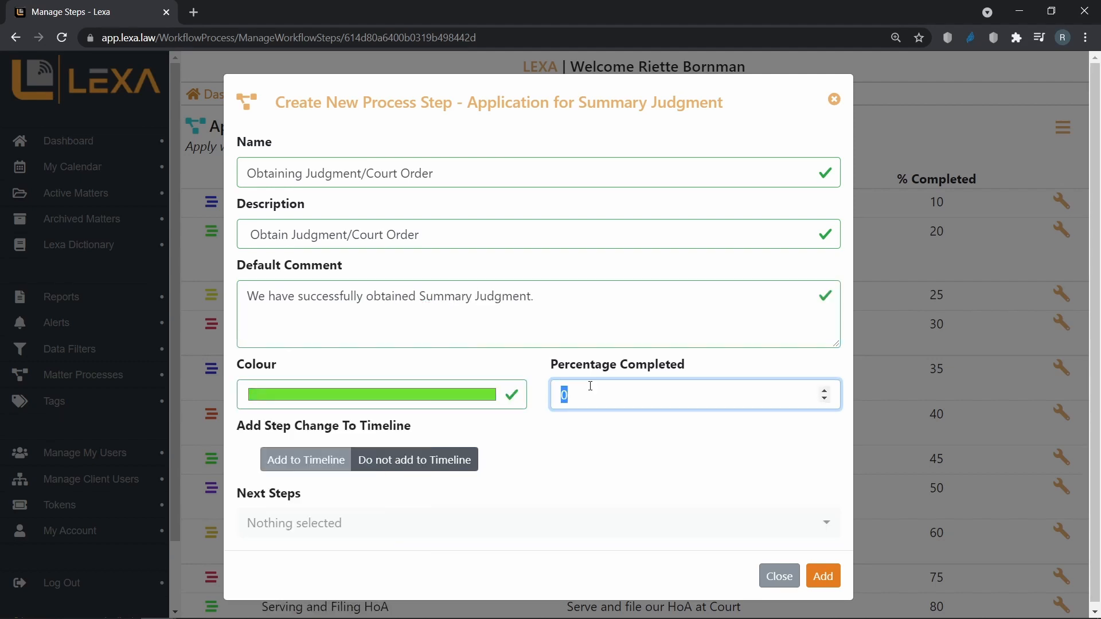
{"action": "type", "text": "100"}
{"action": "left_click", "coordinate": [823, 576]}
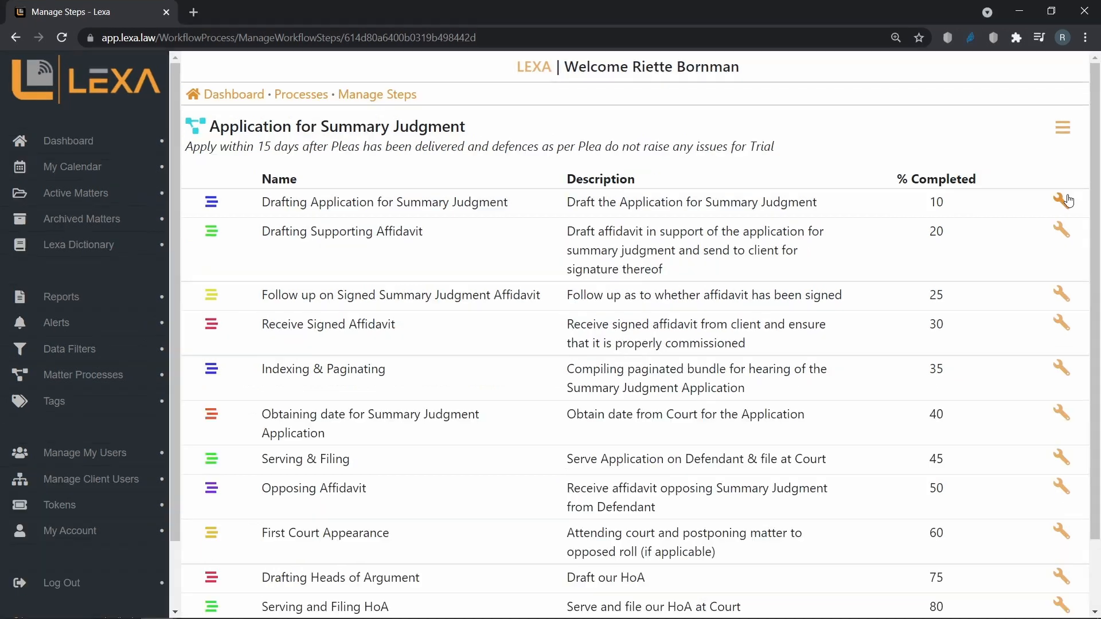
- Update the Drafting Application for Summary Judgment step so that only Drafting Supporting Affidavit (20%) is its next step
{"action": "left_click", "coordinate": [1067, 200]}
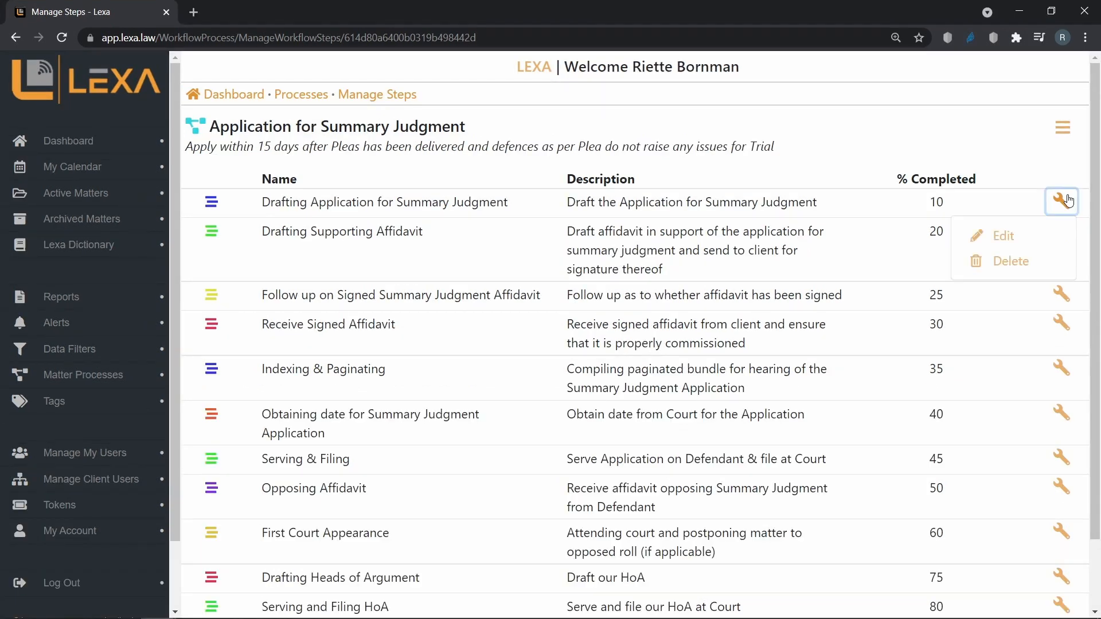
{"action": "left_click", "coordinate": [1009, 238]}
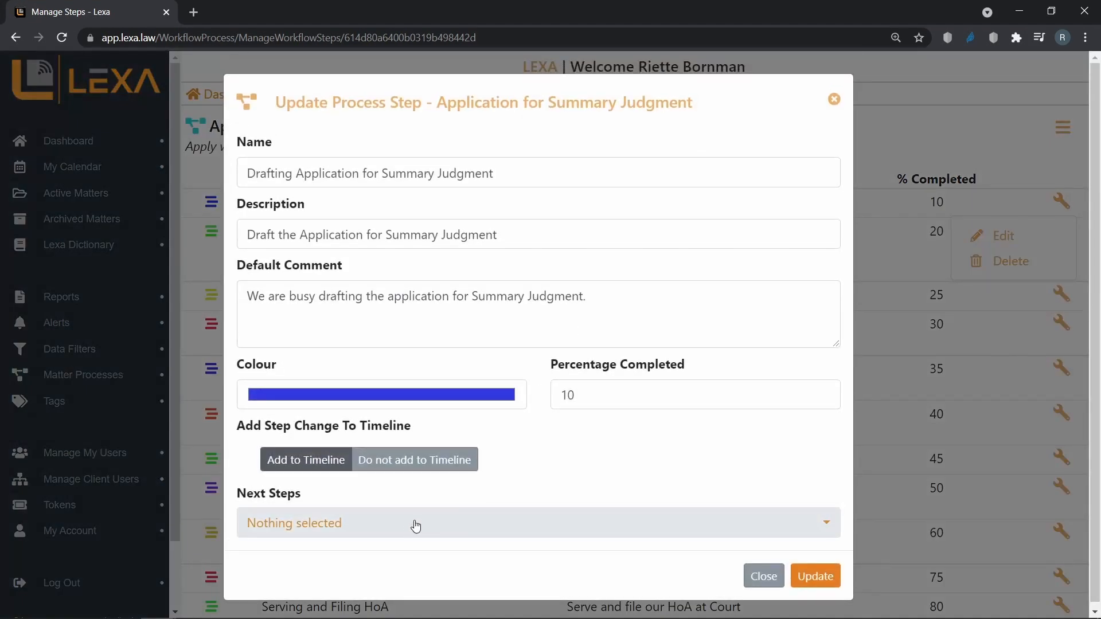
{"action": "left_click", "coordinate": [412, 523]}
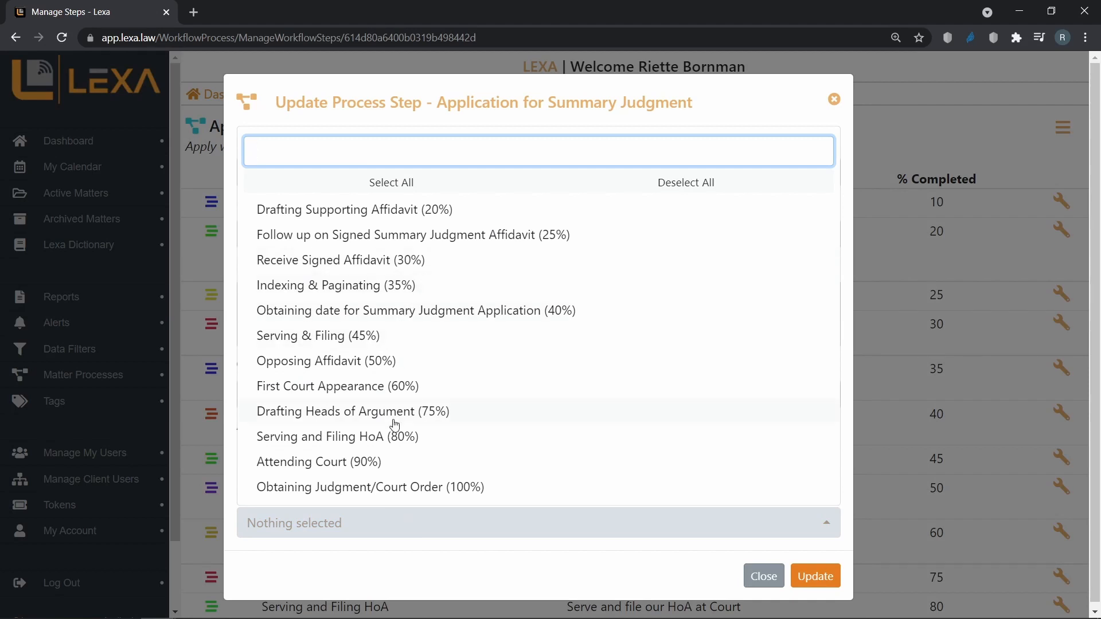
{"action": "left_click", "coordinate": [427, 209]}
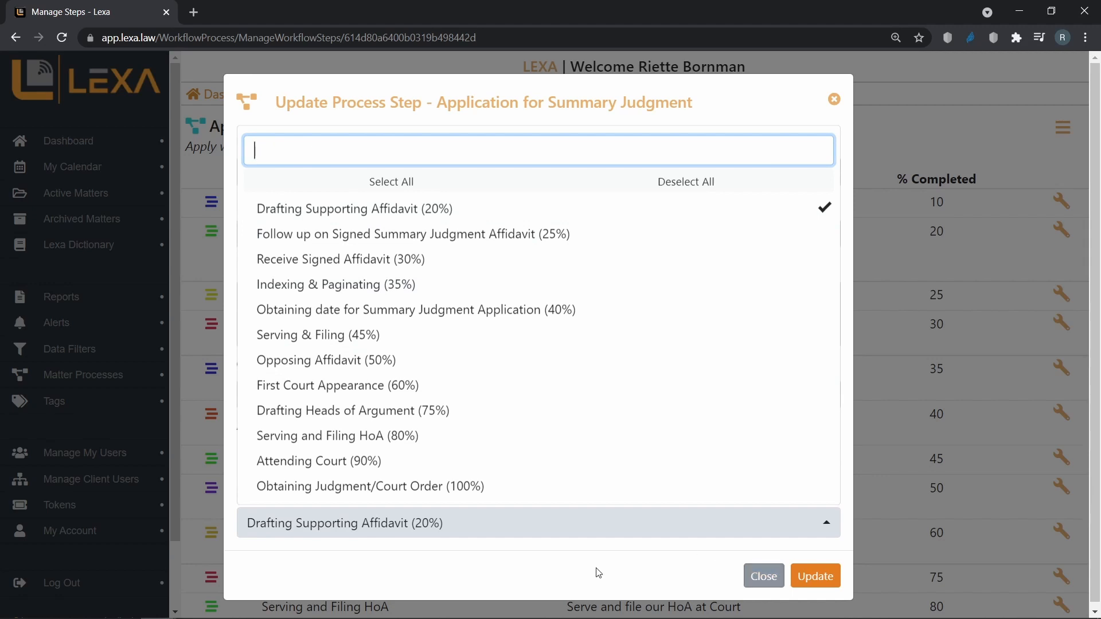
{"action": "left_click", "coordinate": [460, 242]}
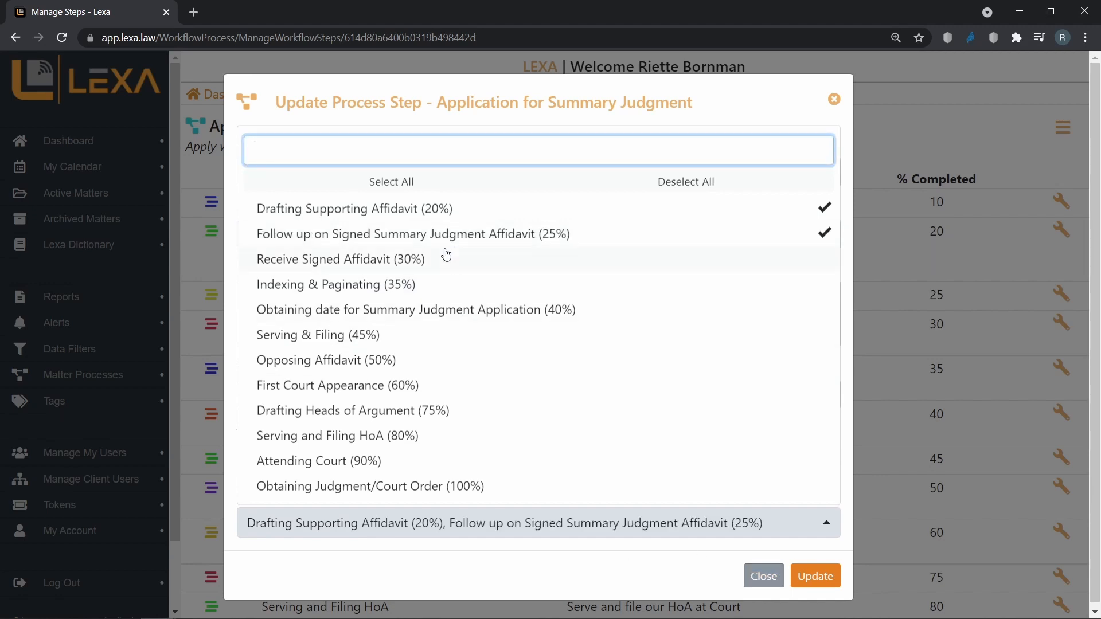
{"action": "left_click", "coordinate": [445, 239]}
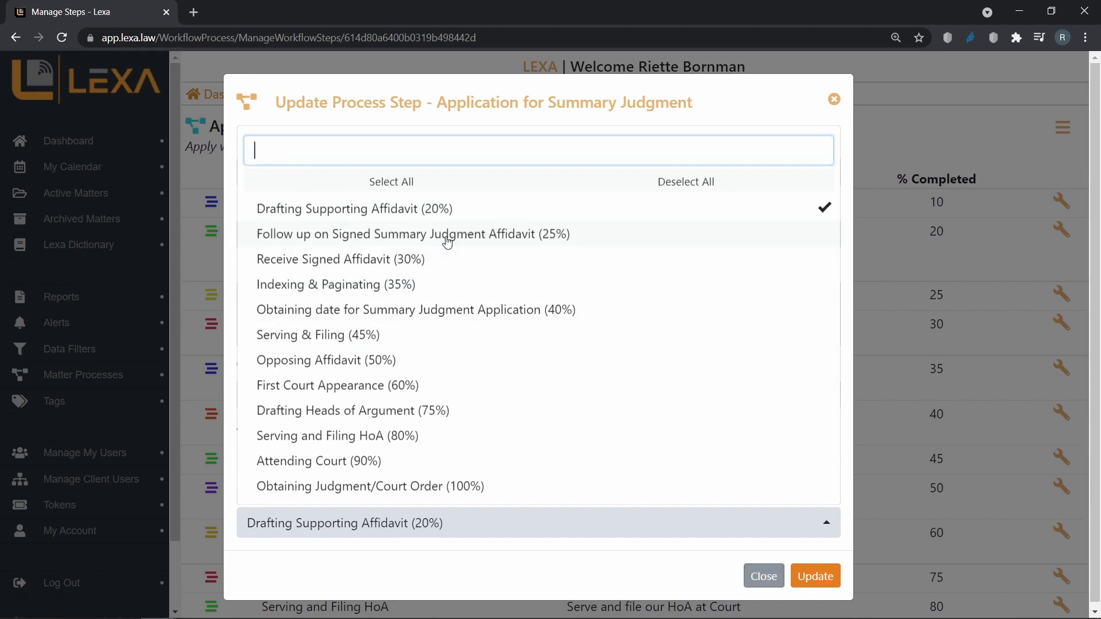
{"action": "left_click", "coordinate": [600, 572]}
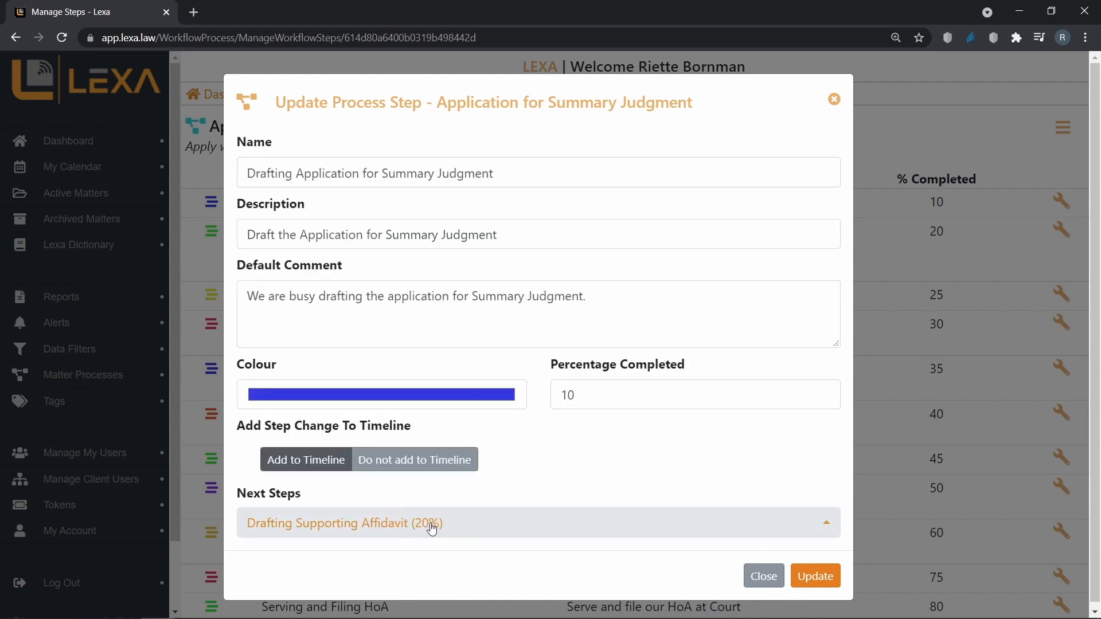
{"action": "left_click", "coordinate": [805, 582]}
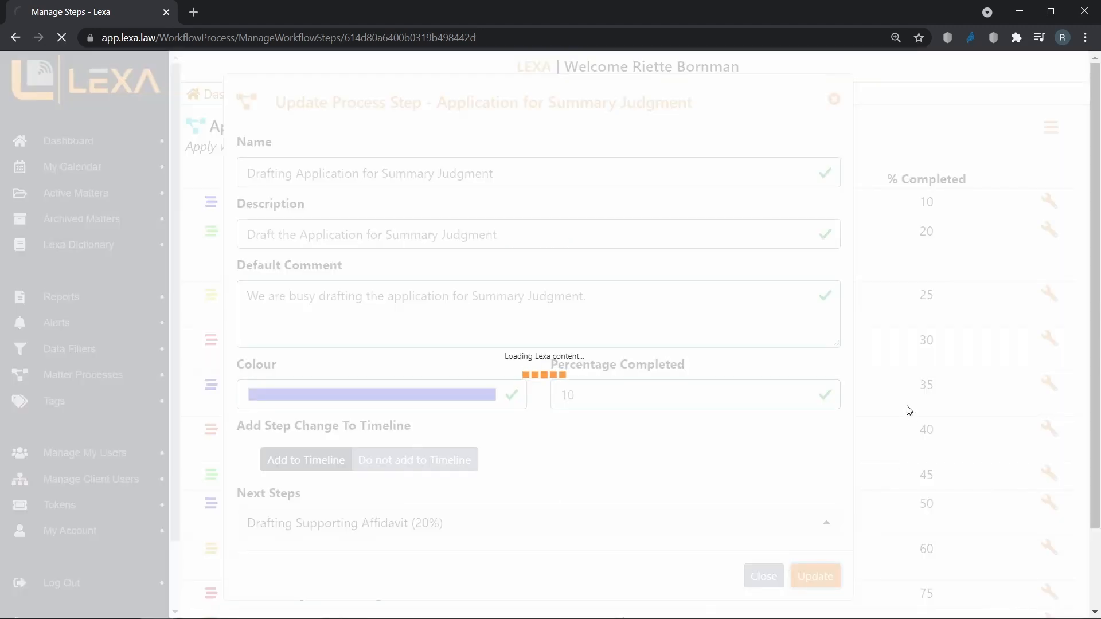
- Open the Drafting Supporting Affidavit step for editing and bring up its next-step choices
{"action": "left_click", "coordinate": [1064, 234]}
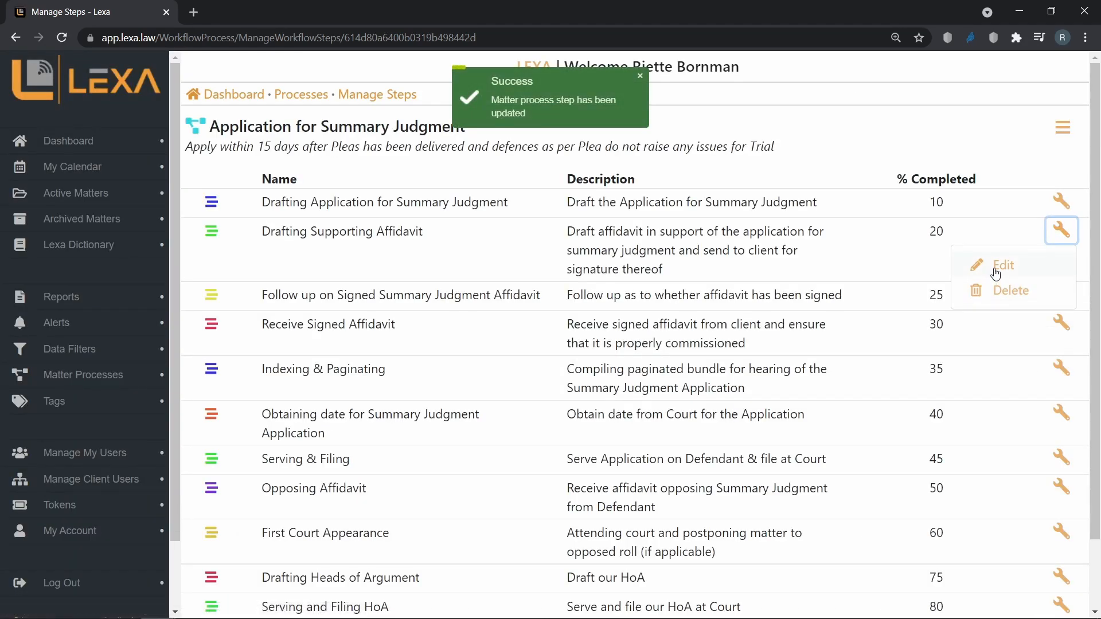
{"action": "left_click", "coordinate": [1000, 266]}
{"action": "left_click", "coordinate": [384, 524]}
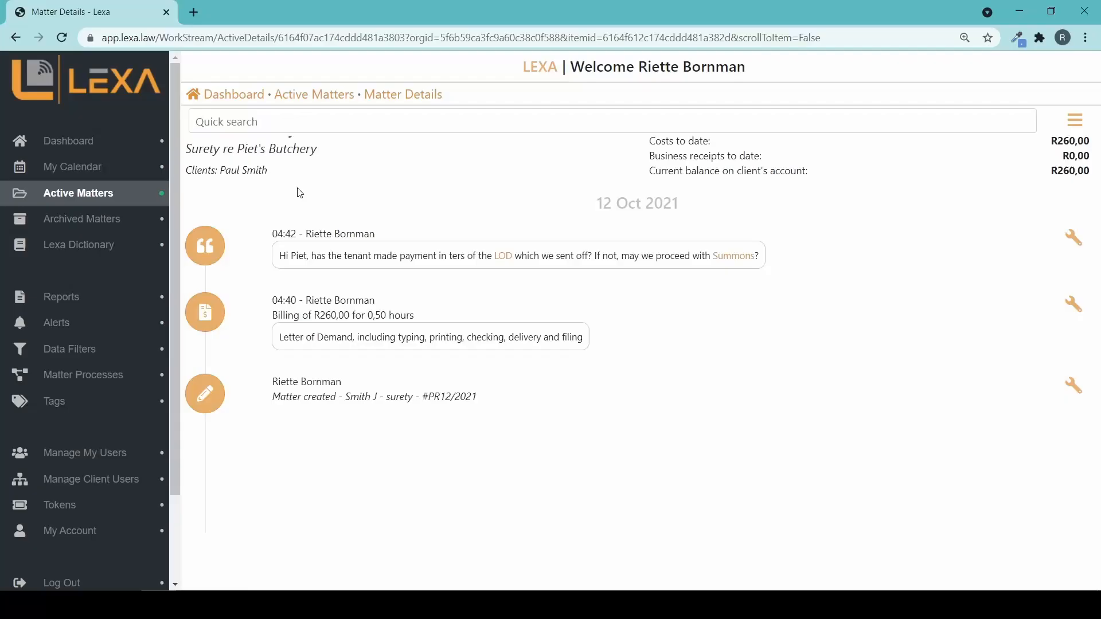
- Link the Application for Summary Judgment process to the open surety matter
{"action": "left_click", "coordinate": [1076, 121]}
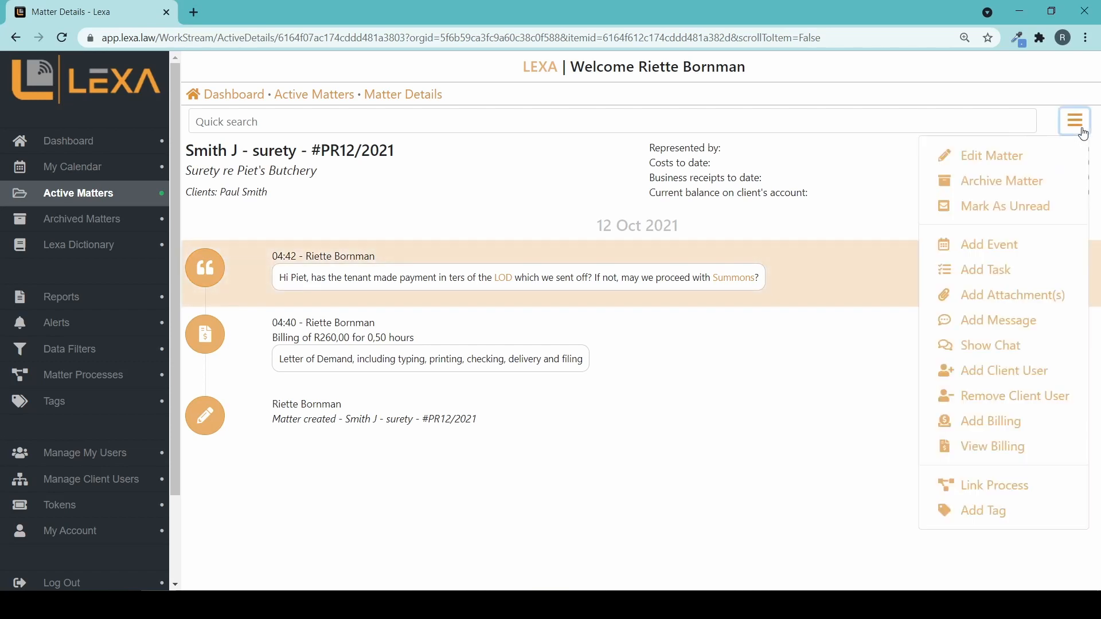
{"action": "left_click", "coordinate": [1018, 485]}
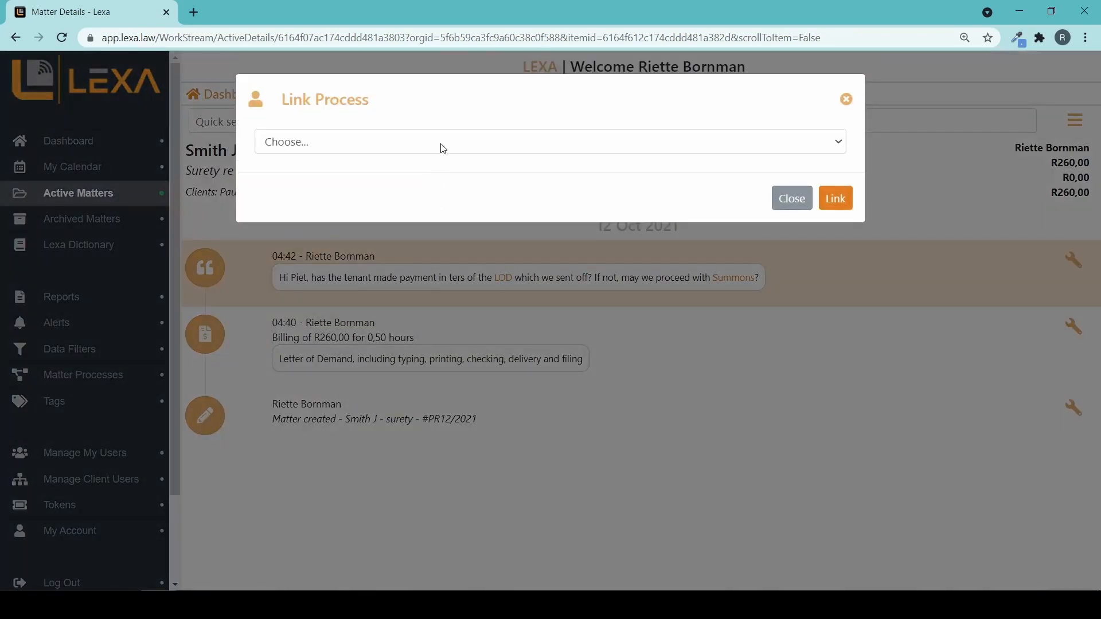
{"action": "left_click", "coordinate": [443, 148]}
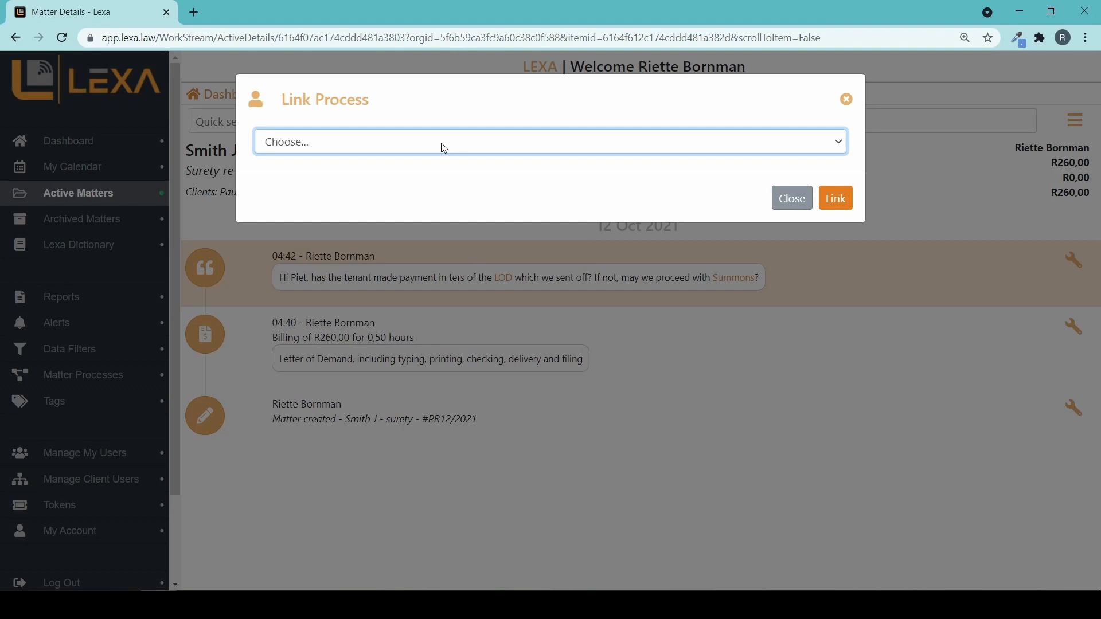
{"action": "left_click", "coordinate": [440, 196]}
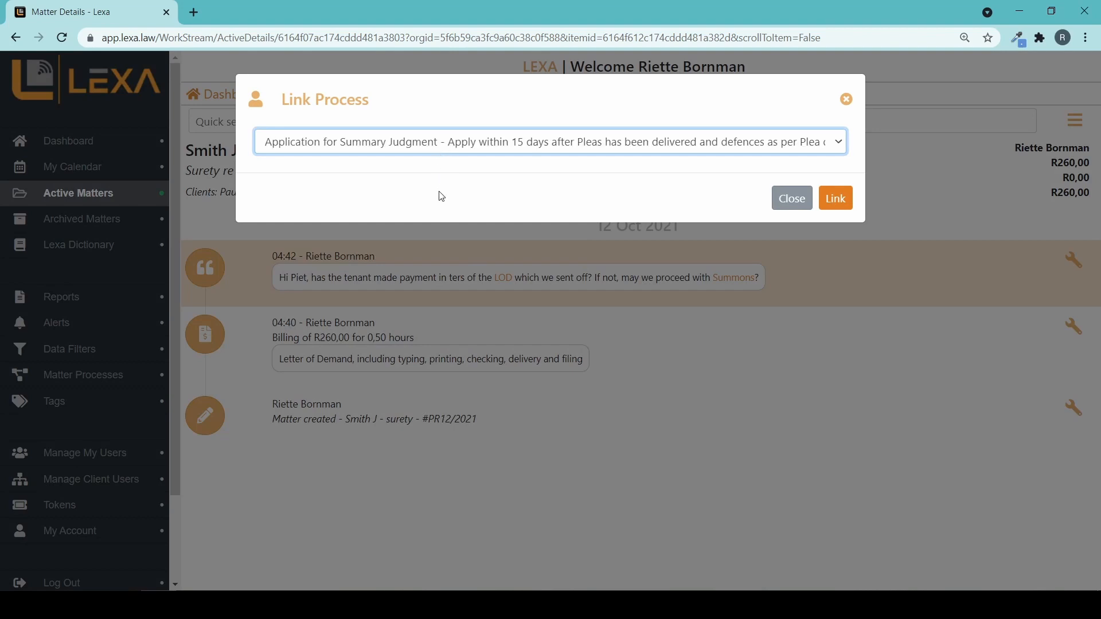
{"action": "left_click", "coordinate": [838, 199]}
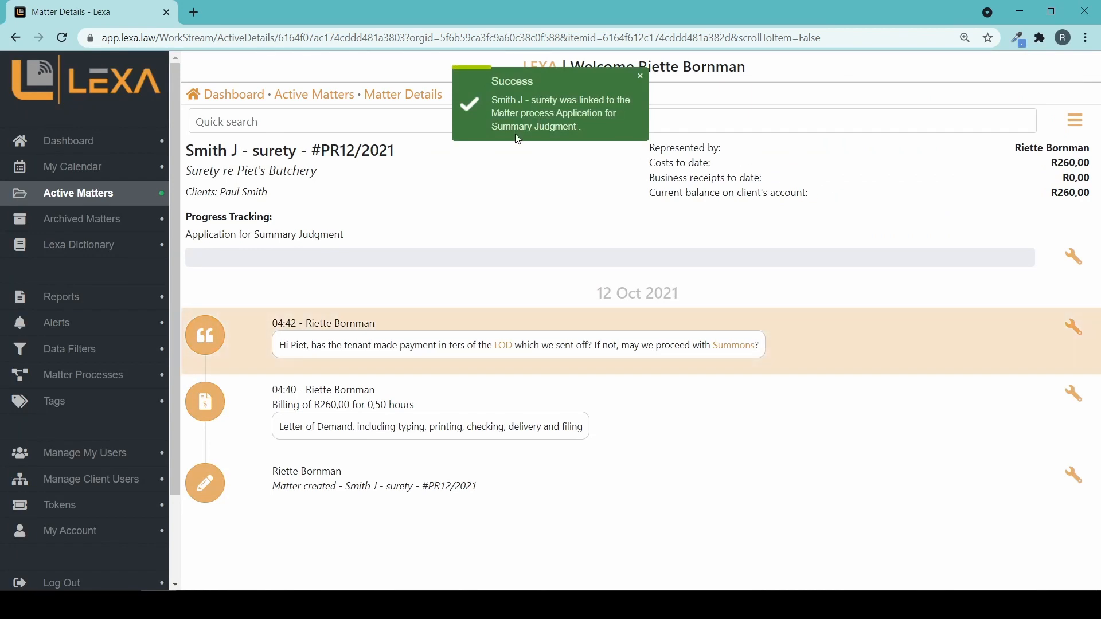
- Set the matter's next step to Drafting Application for Summary Judgment (10%) with the comment "We will advise on progress"
{"action": "left_click", "coordinate": [621, 257]}
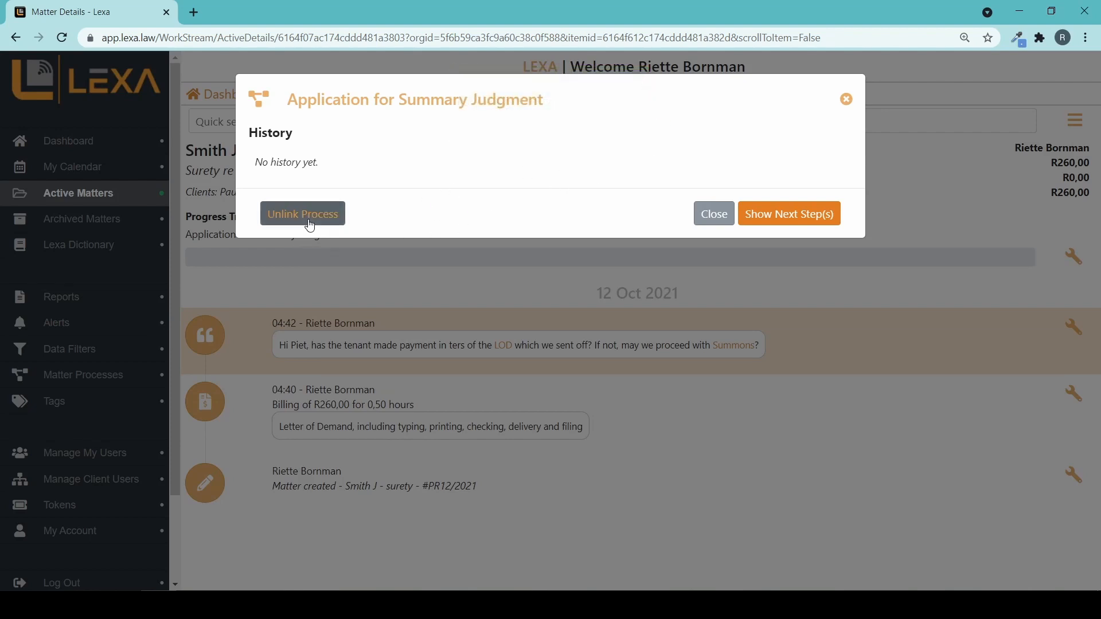
{"action": "left_click", "coordinate": [765, 226]}
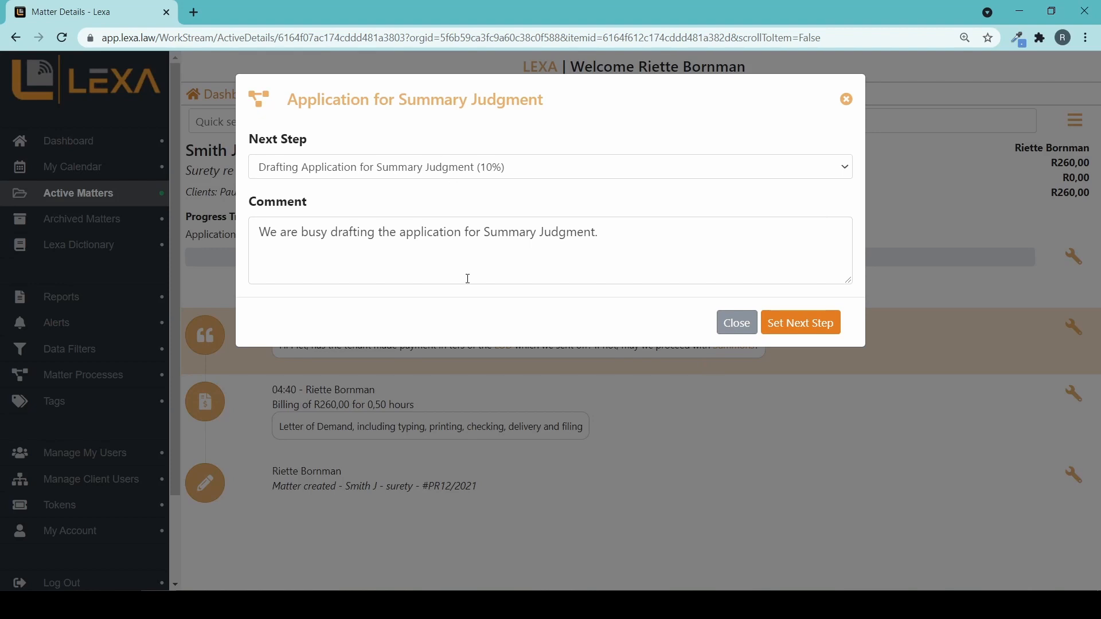
{"action": "left_click_drag", "start_coordinate": [720, 229], "coordinate": [254, 240]}
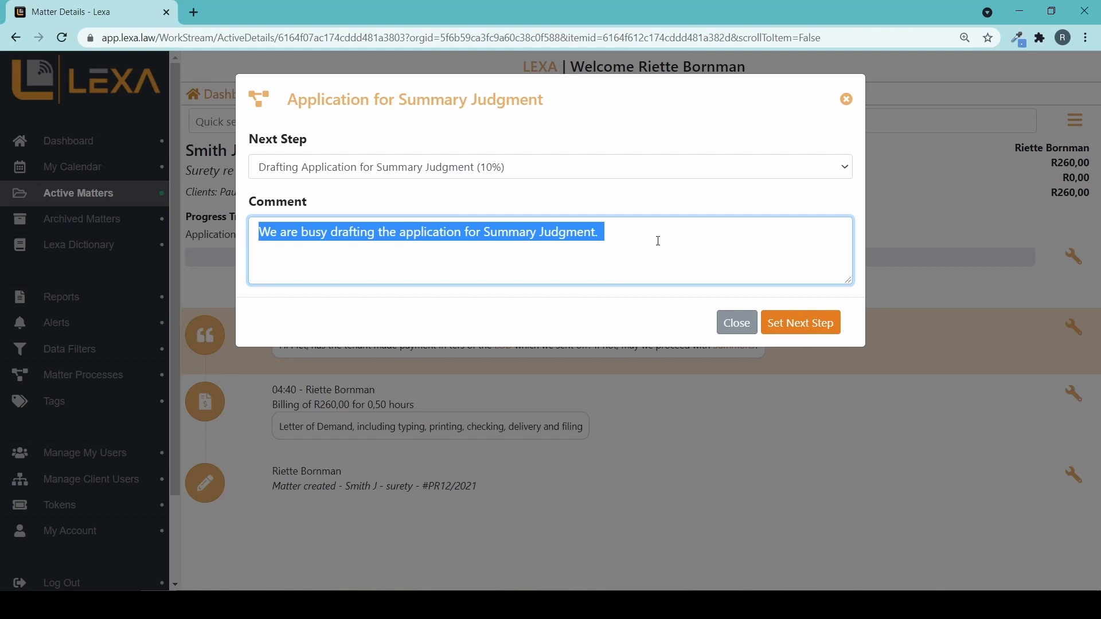
{"action": "type", "text": "We will advise"}
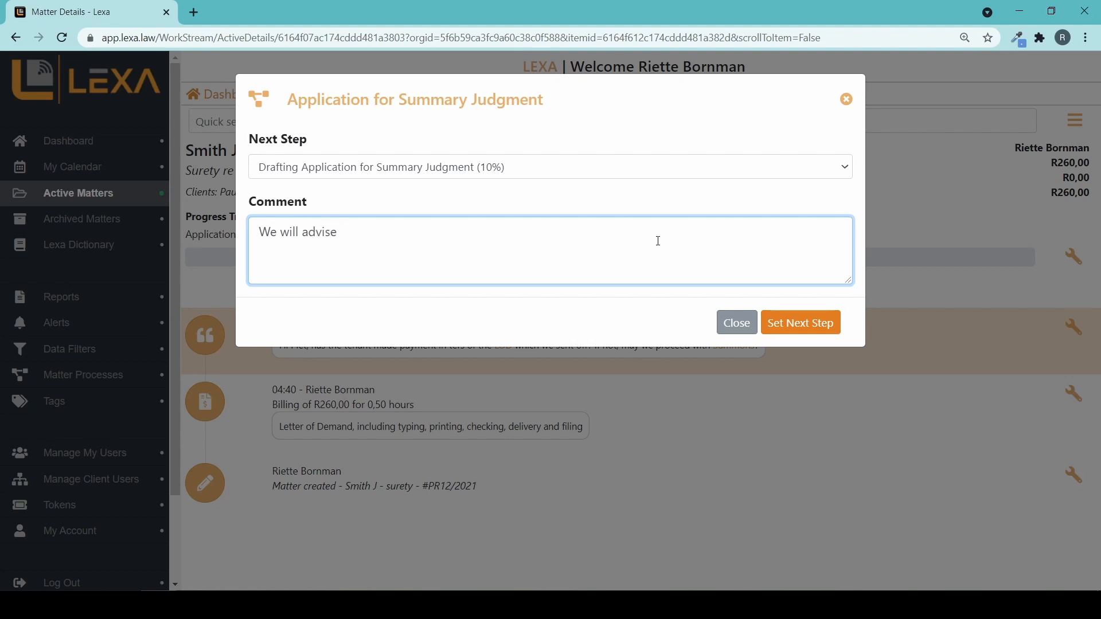
{"action": "type", "text": "on progress"}
{"action": "left_click", "coordinate": [779, 332]}
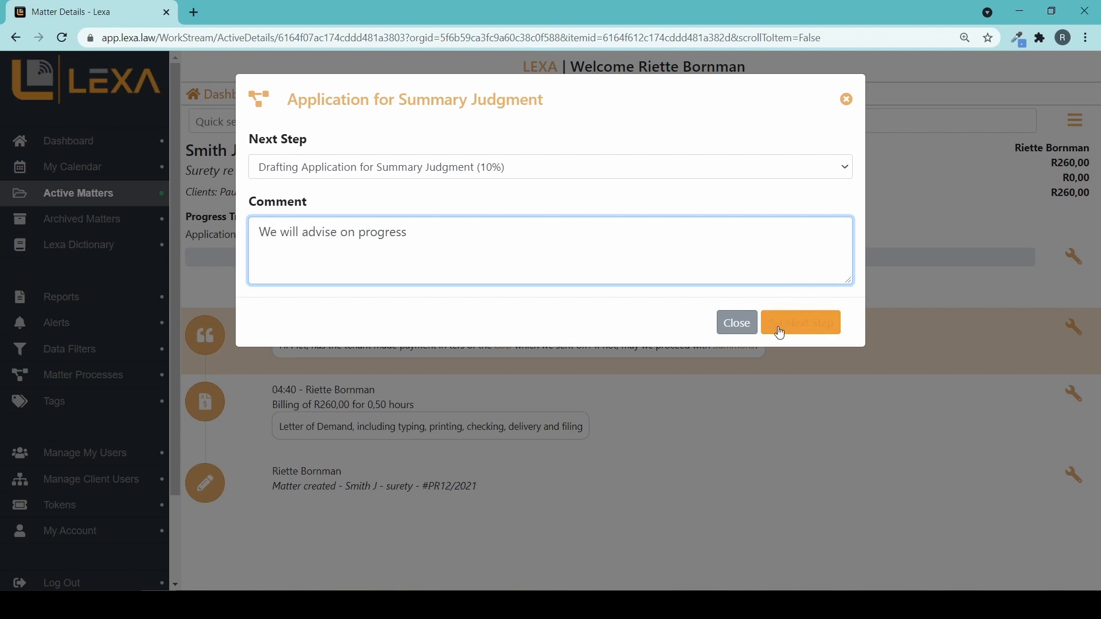